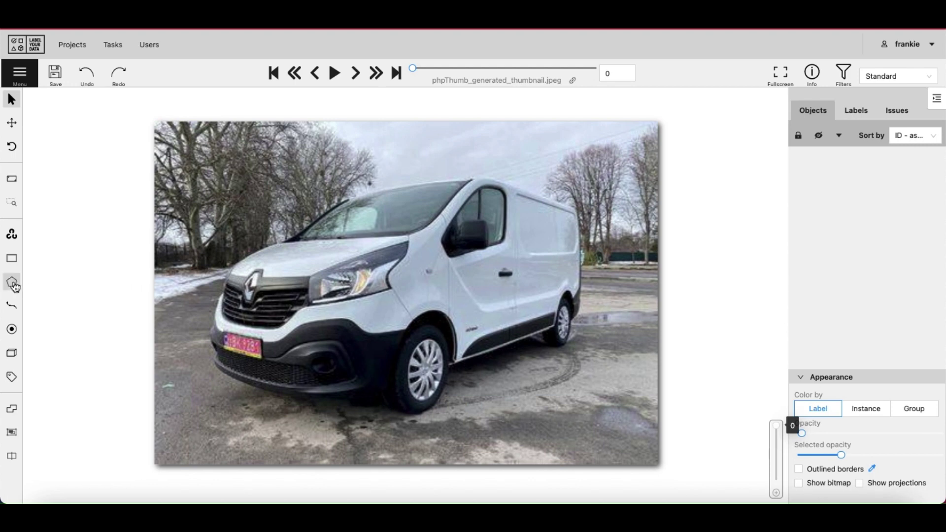
Start a polygon shape with the label Car and trace the front edge of the van's hood from the grille corner upward.
{"action": "mouse_move", "coordinate": [15, 287]}
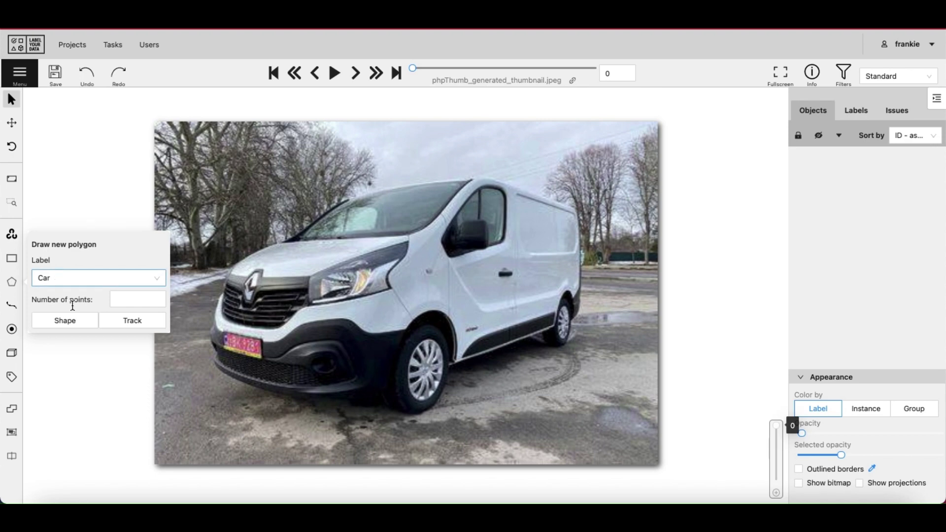
{"action": "left_click", "coordinate": [72, 331]}
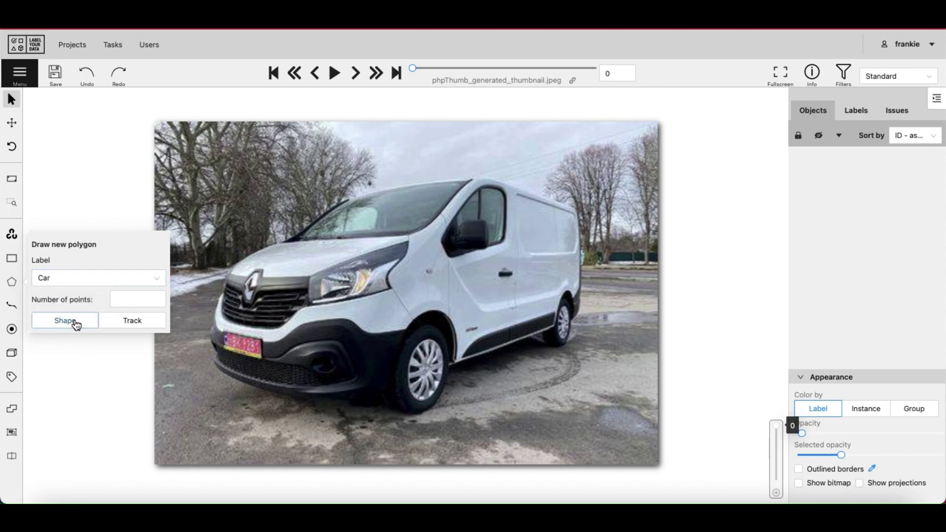
{"action": "left_click", "coordinate": [75, 320]}
{"action": "scroll", "coordinate": [249, 280], "scroll_direction": "up", "scroll_amount": 3}
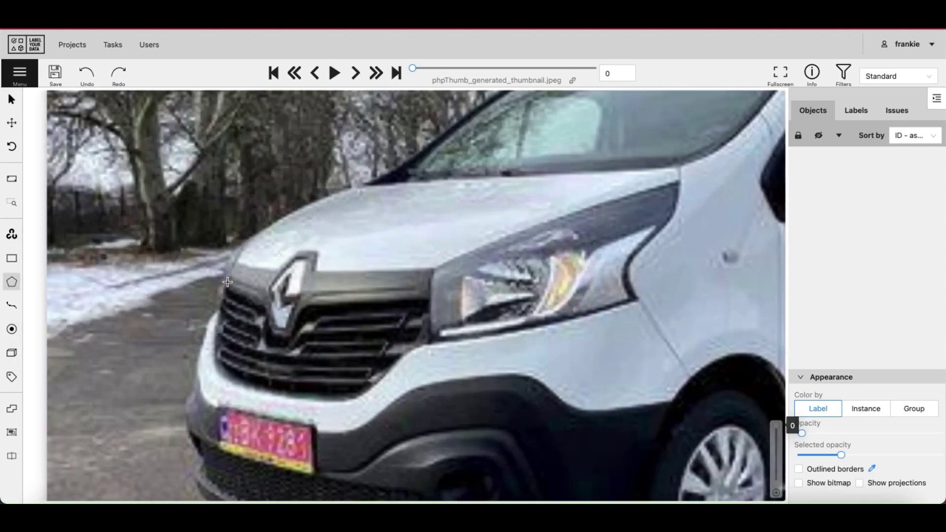
{"action": "scroll", "coordinate": [226, 283], "scroll_direction": "down", "scroll_amount": 2}
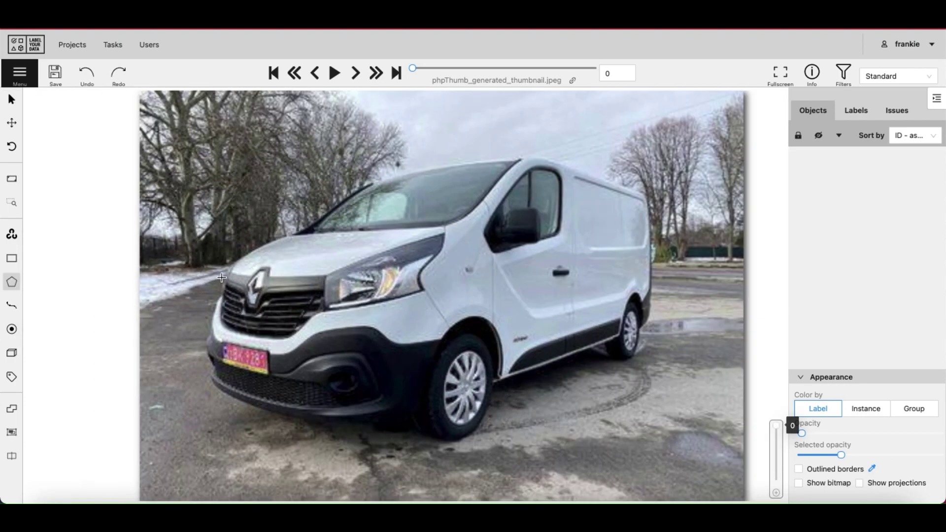
{"action": "scroll", "coordinate": [222, 278], "scroll_direction": "up", "scroll_amount": 2}
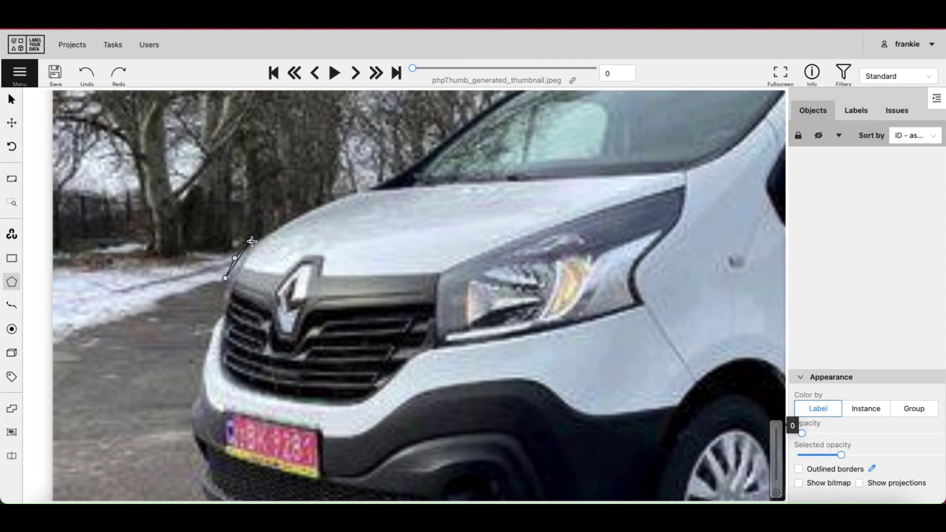
{"action": "left_click_drag", "start_coordinate": [268, 232], "coordinate": [347, 194]}
Continue the polygon along the rest of the hood and up the far edge of the windshield towards the roof.
{"action": "scroll", "coordinate": [355, 192], "scroll_direction": "down", "scroll_amount": 5}
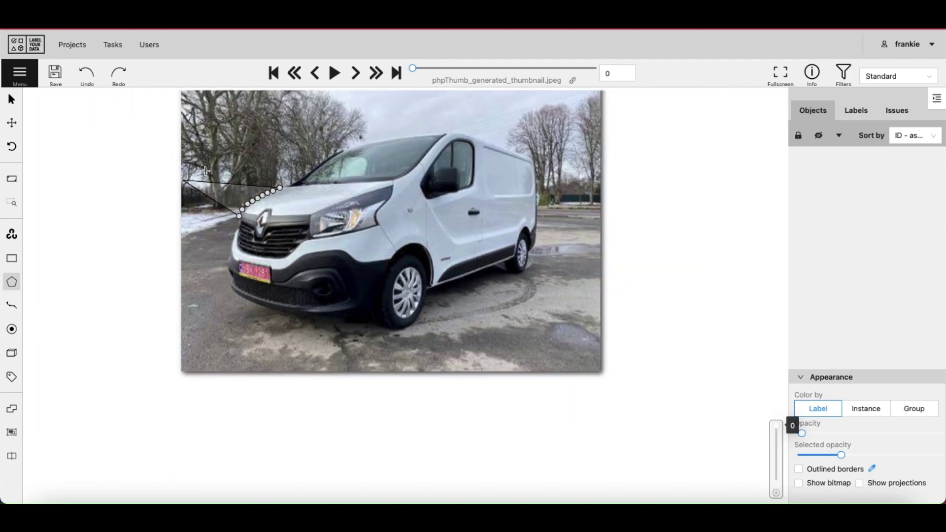
{"action": "scroll", "coordinate": [310, 155], "scroll_direction": "up", "scroll_amount": 2}
{"action": "scroll", "coordinate": [263, 195], "scroll_direction": "up", "scroll_amount": 2}
{"action": "left_click", "coordinate": [246, 247]}
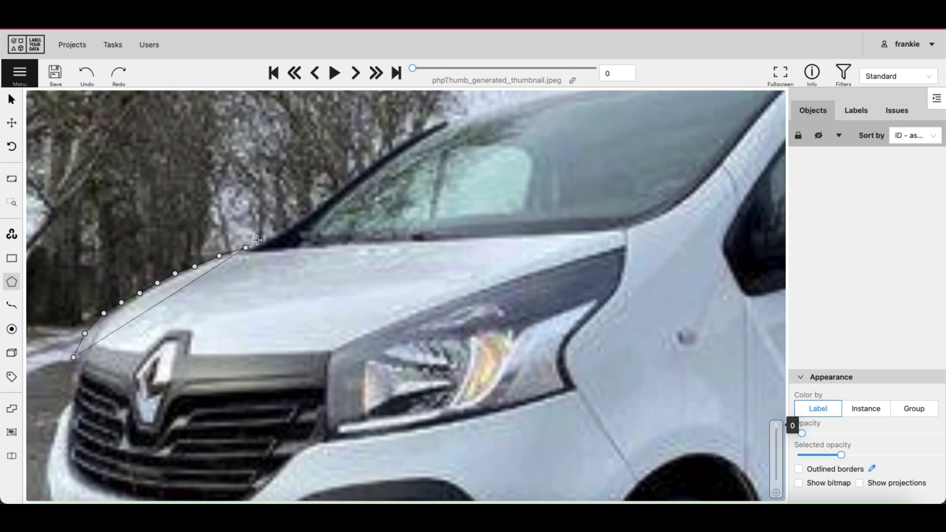
{"action": "left_click", "coordinate": [266, 237]}
{"action": "mouse_move", "coordinate": [281, 231]}
{"action": "left_mouse_down"}
{"action": "mouse_move", "coordinate": [419, 136]}
{"action": "mouse_move", "coordinate": [552, 112]}
{"action": "left_mouse_up"}
{"action": "scroll", "coordinate": [368, 167], "scroll_direction": "down", "scroll_amount": 3}
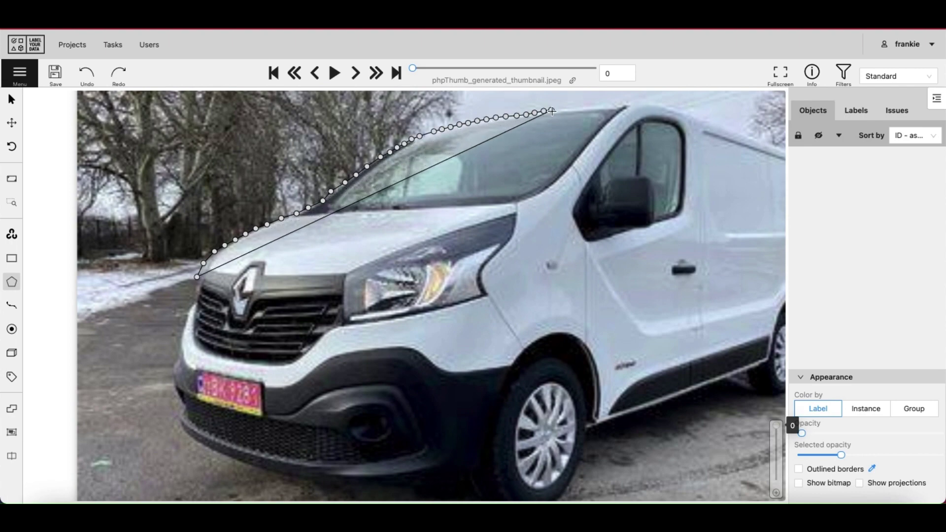
Extend the polygon along the top edge of the windshield to the front corner of the roof.
{"action": "scroll", "coordinate": [552, 112], "scroll_direction": "up", "scroll_amount": 2}
{"action": "scroll", "coordinate": [546, 112], "scroll_direction": "down", "scroll_amount": 2}
{"action": "scroll", "coordinate": [492, 113], "scroll_direction": "up", "scroll_amount": 5}
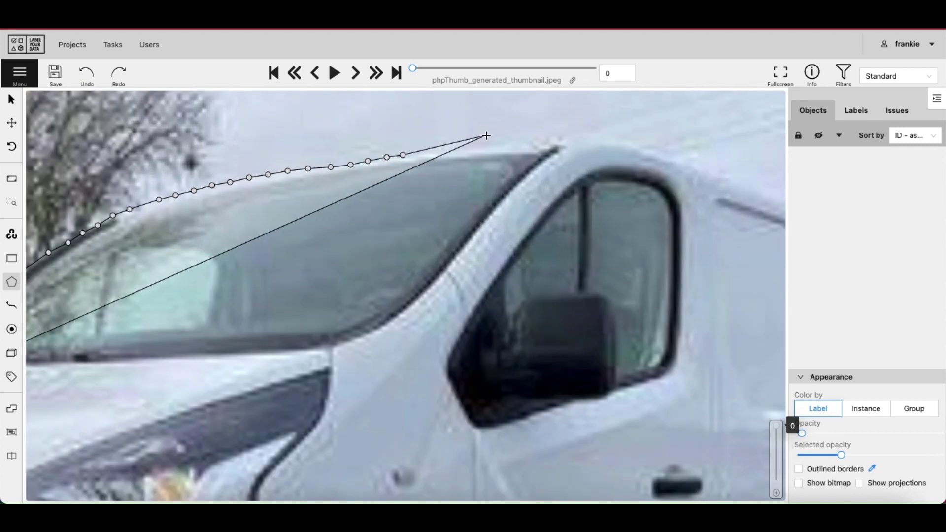
{"action": "left_click", "coordinate": [424, 152]}
{"action": "left_click", "coordinate": [456, 147]}
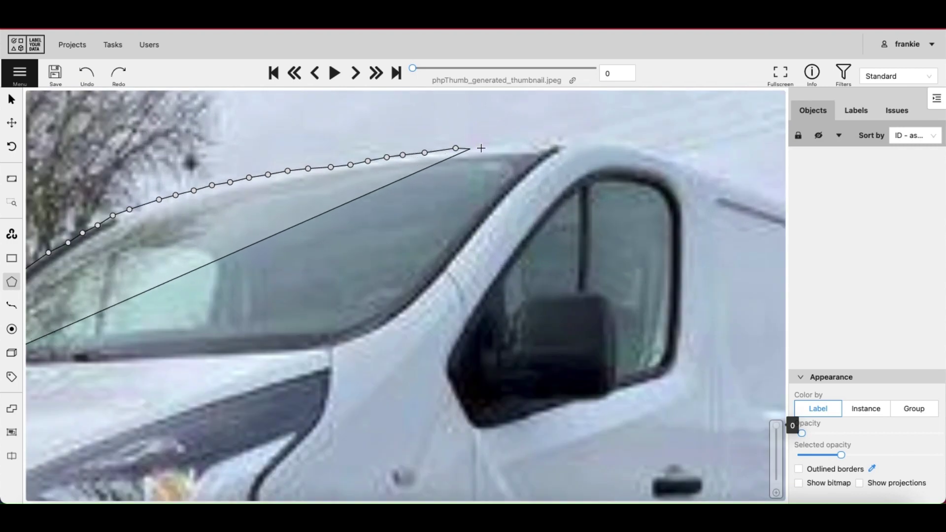
{"action": "left_click", "coordinate": [486, 146]}
{"action": "left_click", "coordinate": [509, 144]}
{"action": "left_click", "coordinate": [531, 142]}
{"action": "left_click", "coordinate": [556, 134]}
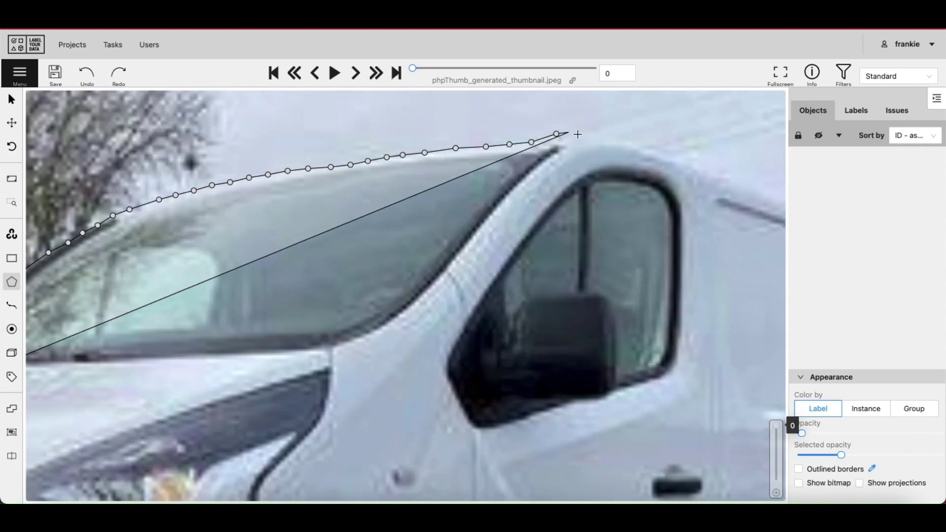
Trace the roofline above the driver's door window with polygon points.
{"action": "left_click", "coordinate": [580, 133]}
{"action": "left_click", "coordinate": [614, 139]}
{"action": "left_click", "coordinate": [639, 146]}
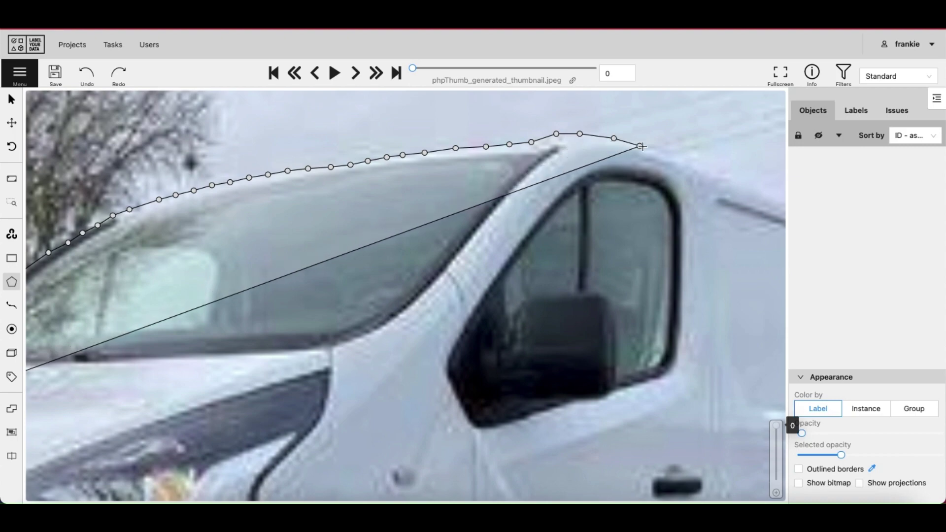
{"action": "left_click", "coordinate": [669, 155]}
{"action": "left_click", "coordinate": [686, 158]}
{"action": "left_click", "coordinate": [707, 167]}
{"action": "left_click", "coordinate": [736, 175]}
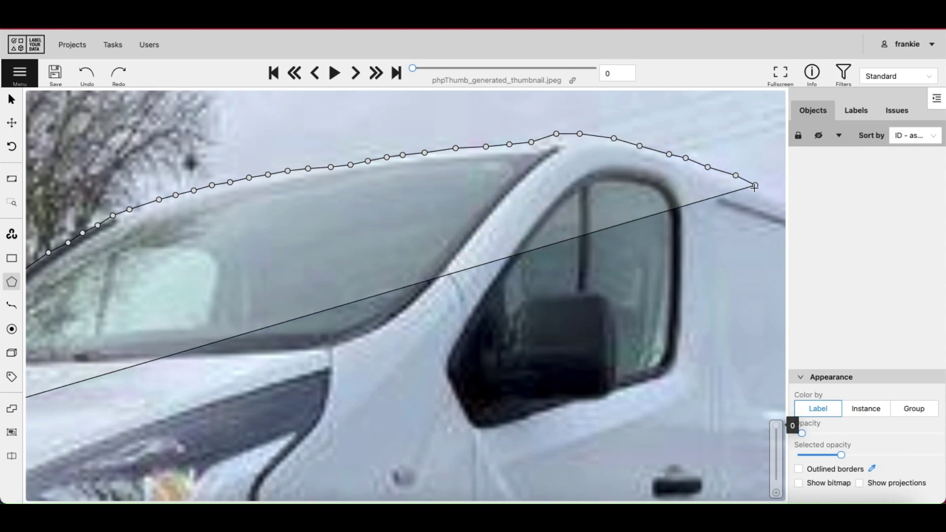
{"action": "left_click", "coordinate": [754, 186]}
Continue the polygon along the roof of the cargo section to its upper rear corner.
{"action": "scroll", "coordinate": [492, 167], "scroll_direction": "down", "scroll_amount": 5}
{"action": "scroll", "coordinate": [430, 167], "scroll_direction": "up", "scroll_amount": 4}
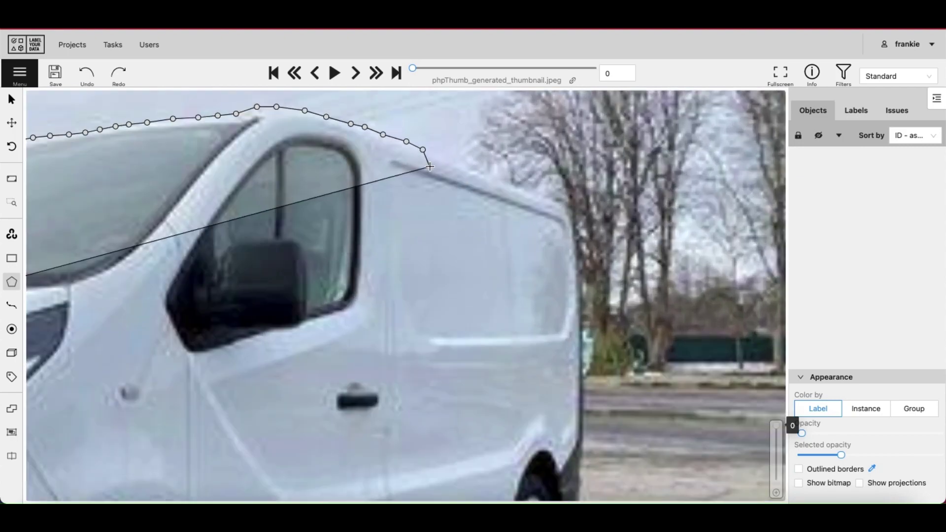
{"action": "left_click", "coordinate": [443, 160]}
{"action": "left_click", "coordinate": [468, 170]}
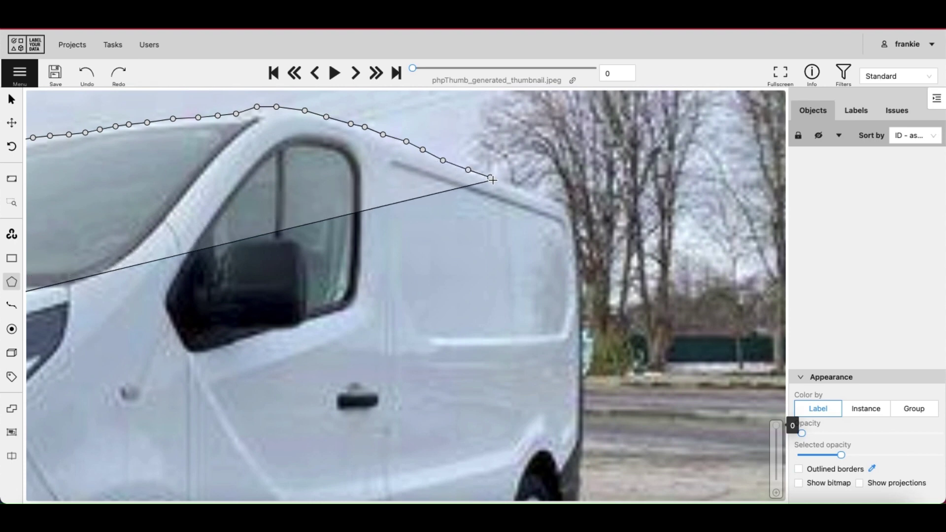
{"action": "left_click", "coordinate": [490, 178]}
{"action": "left_click", "coordinate": [512, 185]}
{"action": "left_click", "coordinate": [533, 193]}
{"action": "left_click", "coordinate": [552, 199]}
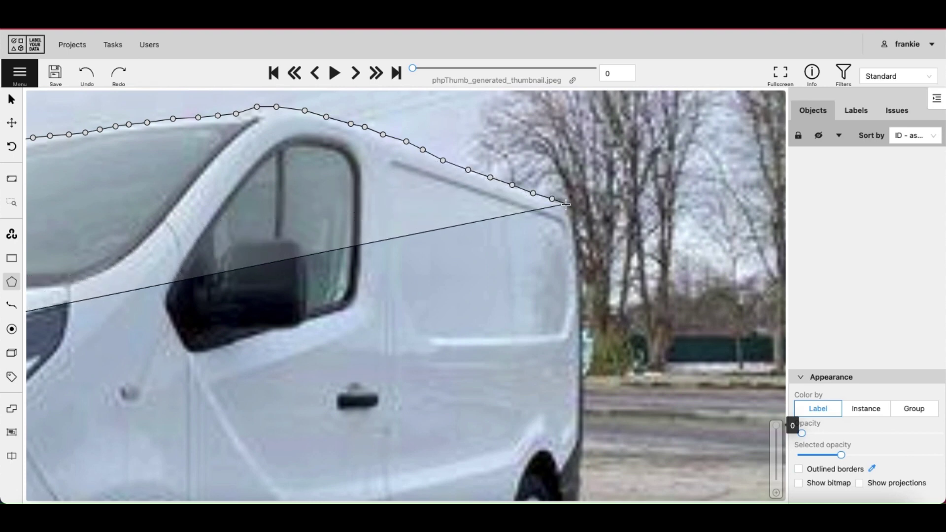
{"action": "left_click", "coordinate": [567, 203]}
Trace the van's rear edge with polygon points from the roof corner down to beside the rear wheel arch.
{"action": "left_click", "coordinate": [572, 222]}
{"action": "left_click", "coordinate": [578, 243]}
{"action": "left_click", "coordinate": [580, 266]}
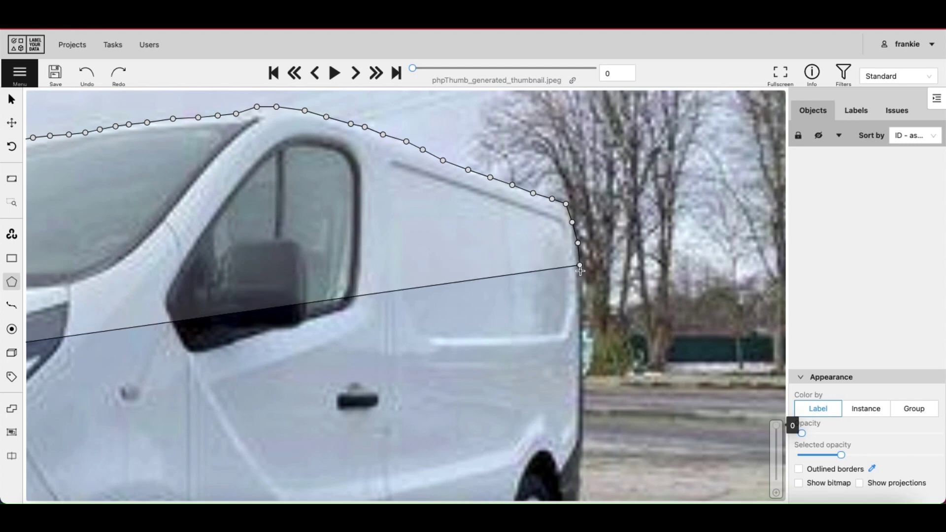
{"action": "left_click", "coordinate": [580, 287]}
{"action": "left_click", "coordinate": [582, 311]}
{"action": "left_click", "coordinate": [583, 326]}
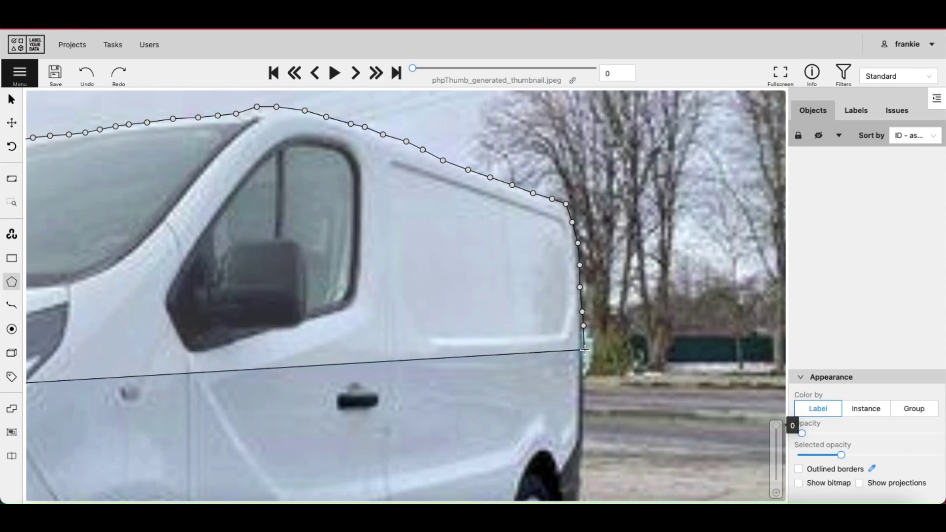
{"action": "left_click", "coordinate": [585, 350]}
{"action": "left_click", "coordinate": [585, 377]}
{"action": "left_click", "coordinate": [586, 404]}
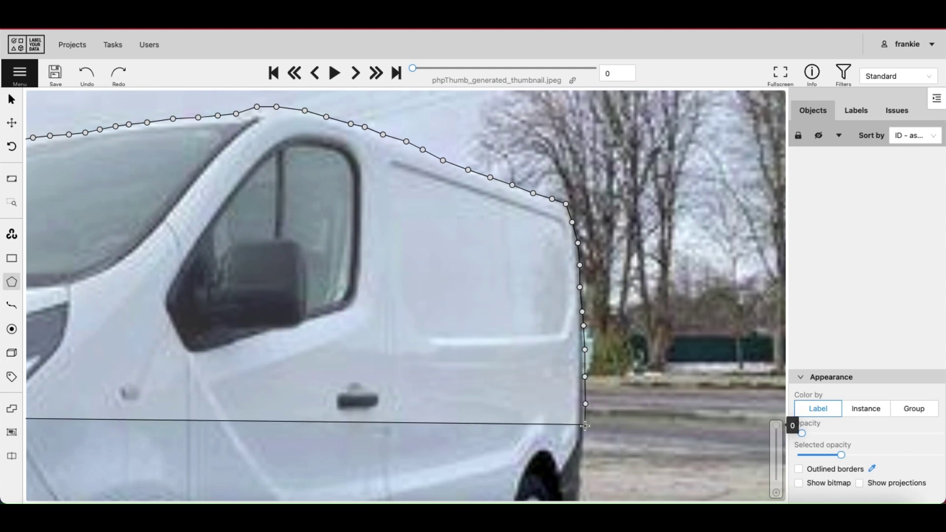
{"action": "left_click", "coordinate": [585, 426]}
{"action": "left_click", "coordinate": [582, 445]}
{"action": "left_click", "coordinate": [583, 472]}
{"action": "left_click", "coordinate": [579, 489]}
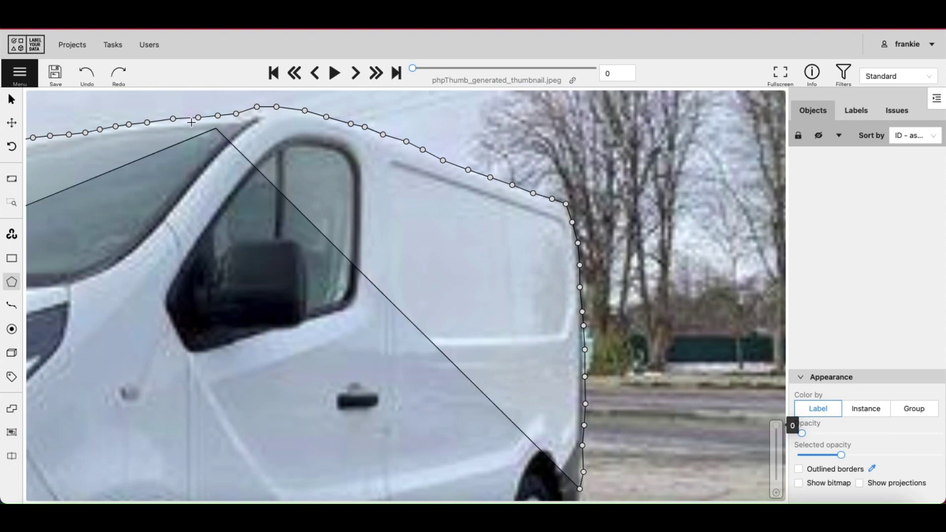
Trace around the lower rear bumper corner and down the outer side of the rear wheel.
{"action": "scroll", "coordinate": [192, 123], "scroll_direction": "down", "scroll_amount": 10}
{"action": "scroll", "coordinate": [192, 123], "scroll_direction": "right", "scroll_amount": 6}
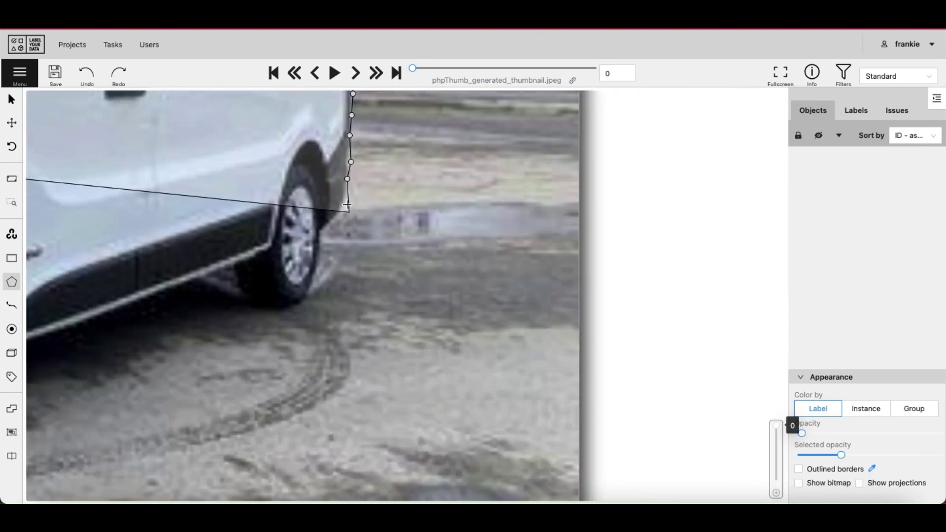
{"action": "left_click", "coordinate": [345, 202]}
{"action": "left_click", "coordinate": [339, 211]}
{"action": "left_click", "coordinate": [331, 219]}
{"action": "left_click", "coordinate": [324, 227]}
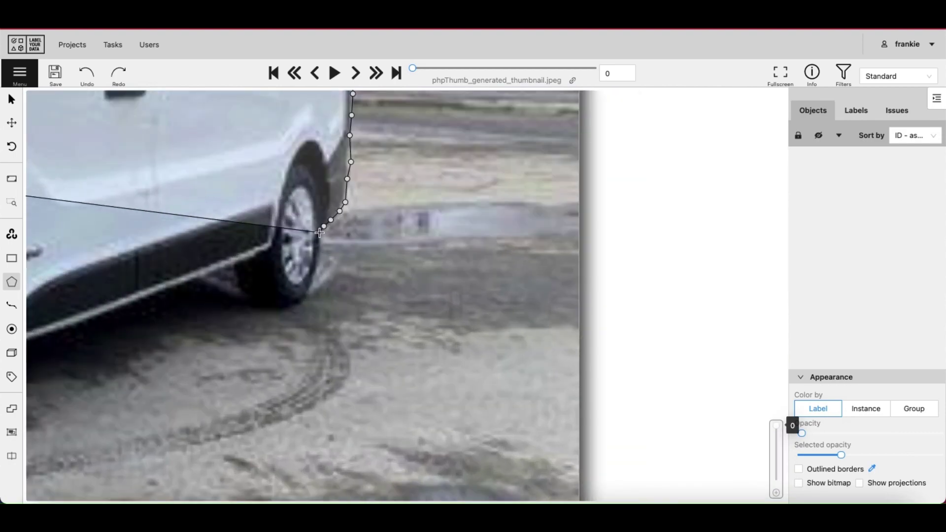
{"action": "left_click", "coordinate": [320, 232]}
{"action": "left_click", "coordinate": [319, 242]}
{"action": "left_click", "coordinate": [318, 264]}
{"action": "left_click", "coordinate": [316, 276]}
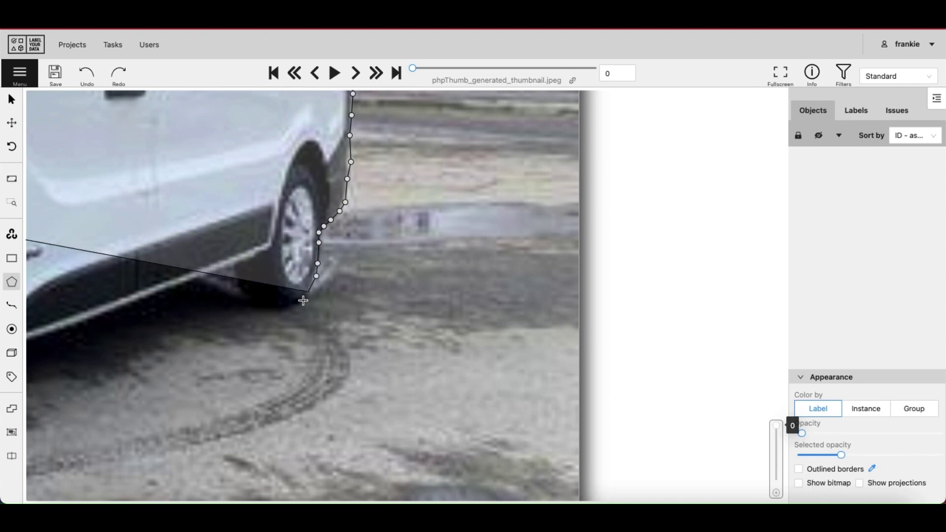
Continue the polygon around the bottom of the rear tire and up its inner side to the sill.
{"action": "left_click", "coordinate": [308, 292]}
{"action": "left_click", "coordinate": [301, 301]}
{"action": "left_click", "coordinate": [288, 304]}
{"action": "left_click", "coordinate": [275, 305]}
{"action": "left_click", "coordinate": [261, 305]}
{"action": "left_click", "coordinate": [250, 302]}
{"action": "left_click", "coordinate": [240, 297]}
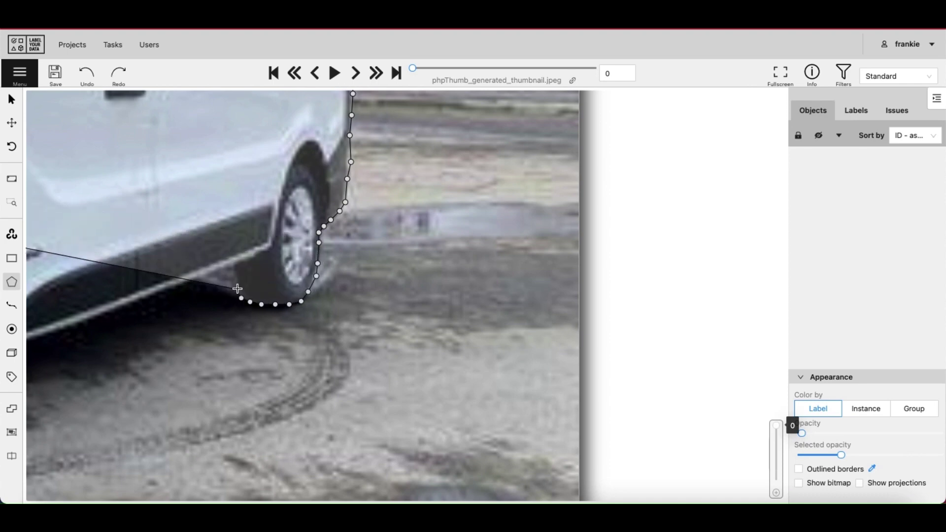
{"action": "left_click", "coordinate": [236, 289]}
{"action": "left_click", "coordinate": [233, 281]}
{"action": "left_click", "coordinate": [231, 272]}
{"action": "left_click", "coordinate": [230, 266]}
Extend the polygon along the van's lower side sill to the front wheel.
{"action": "scroll", "coordinate": [64, 342], "scroll_direction": "down", "scroll_amount": 2}
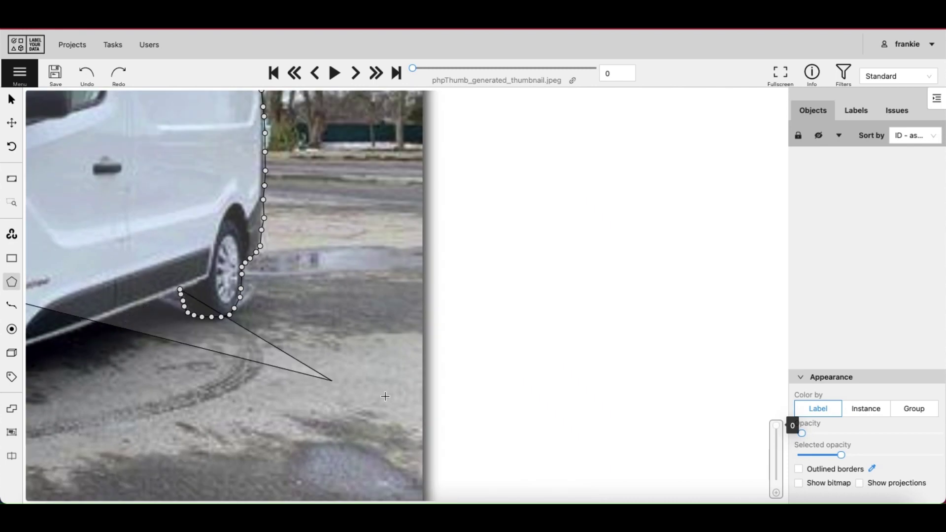
{"action": "scroll", "coordinate": [320, 345], "scroll_direction": "down", "scroll_amount": 2}
{"action": "scroll", "coordinate": [182, 340], "scroll_direction": "up", "scroll_amount": 2}
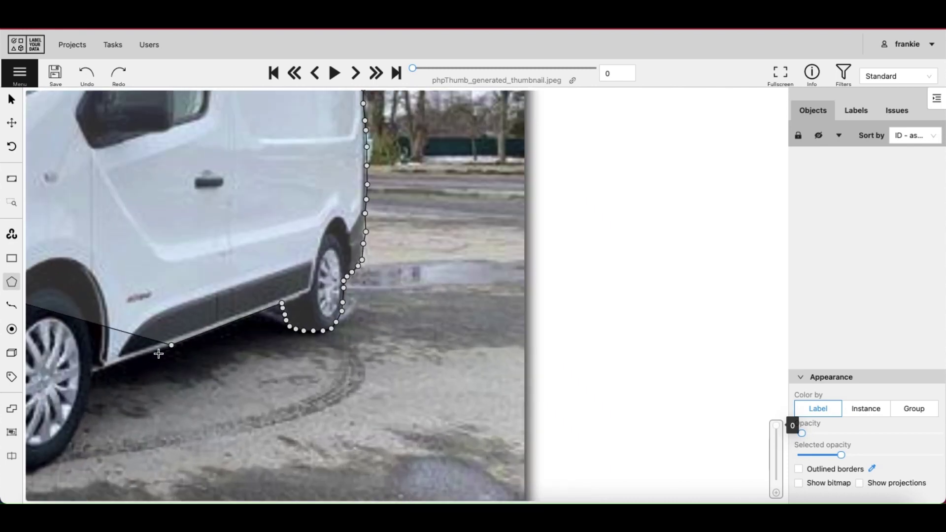
{"action": "left_click", "coordinate": [92, 374]}
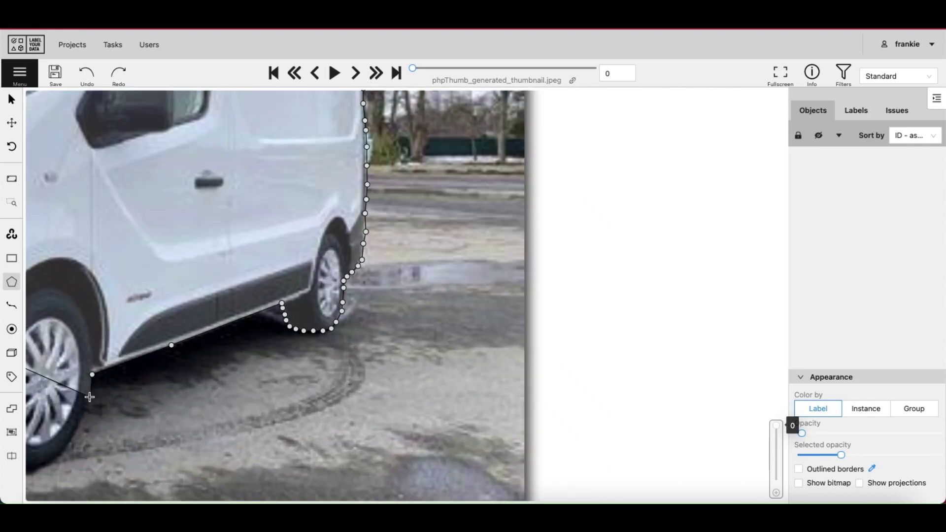
Trace the rear-facing edge of the front wheel down towards the ground.
{"action": "left_click", "coordinate": [88, 398]}
{"action": "left_click", "coordinate": [83, 415]}
{"action": "left_click", "coordinate": [75, 432]}
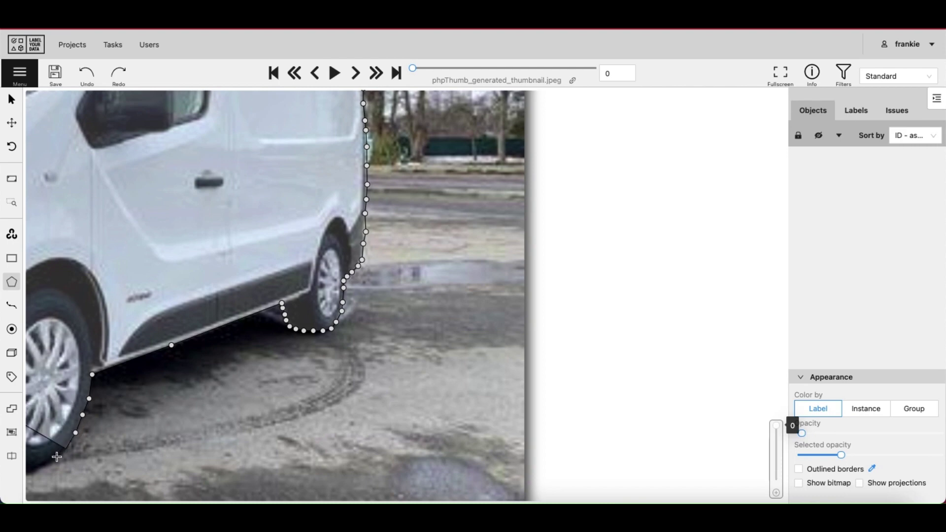
{"action": "left_click", "coordinate": [65, 447]}
{"action": "left_click", "coordinate": [52, 458]}
{"action": "left_click", "coordinate": [37, 467]}
Continue the polygon under the front tire and up its other side to the front bumper.
{"action": "scroll", "coordinate": [579, 425], "scroll_direction": "down", "scroll_amount": 3}
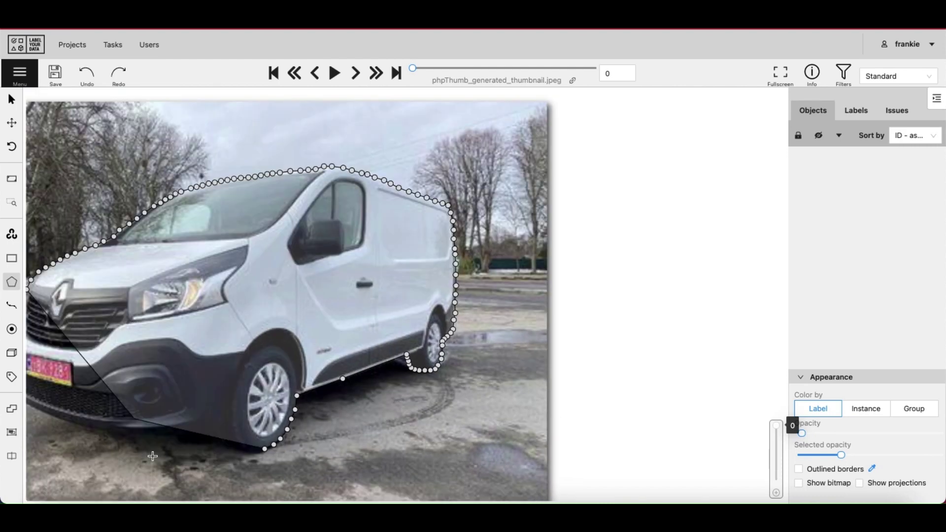
{"action": "scroll", "coordinate": [152, 456], "scroll_direction": "up", "scroll_amount": 3}
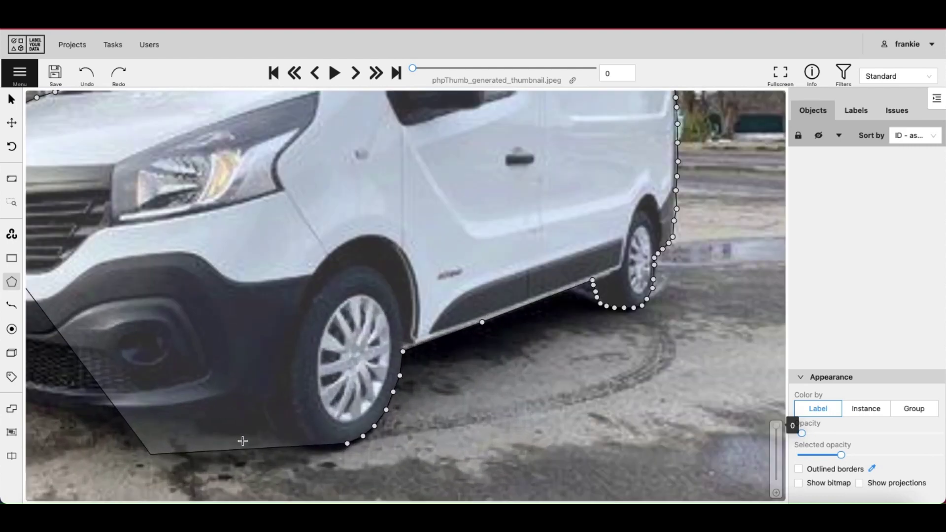
{"action": "left_click", "coordinate": [334, 452]}
{"action": "left_click", "coordinate": [318, 451]}
{"action": "left_click", "coordinate": [301, 447]}
{"action": "left_click", "coordinate": [283, 444]}
{"action": "left_click", "coordinate": [270, 436]}
{"action": "left_click", "coordinate": [265, 428]}
{"action": "left_click", "coordinate": [260, 416]}
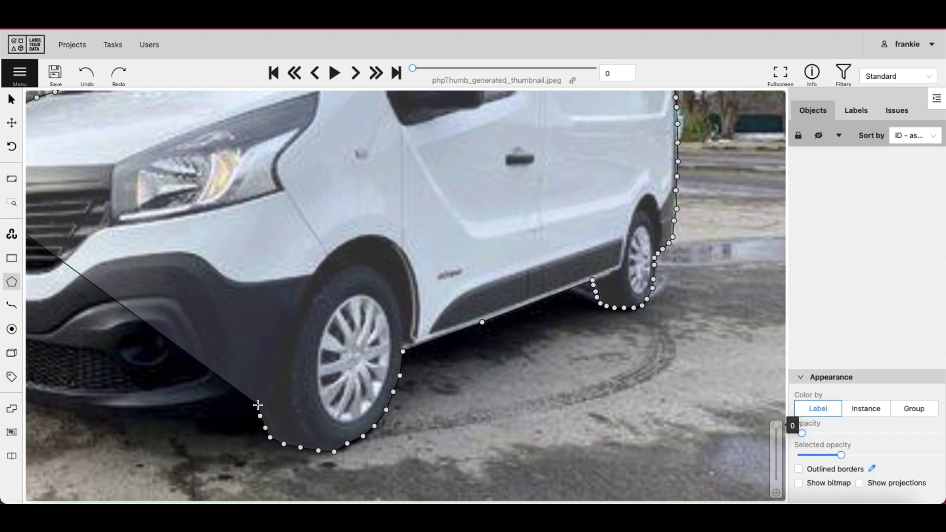
{"action": "left_click", "coordinate": [257, 405]}
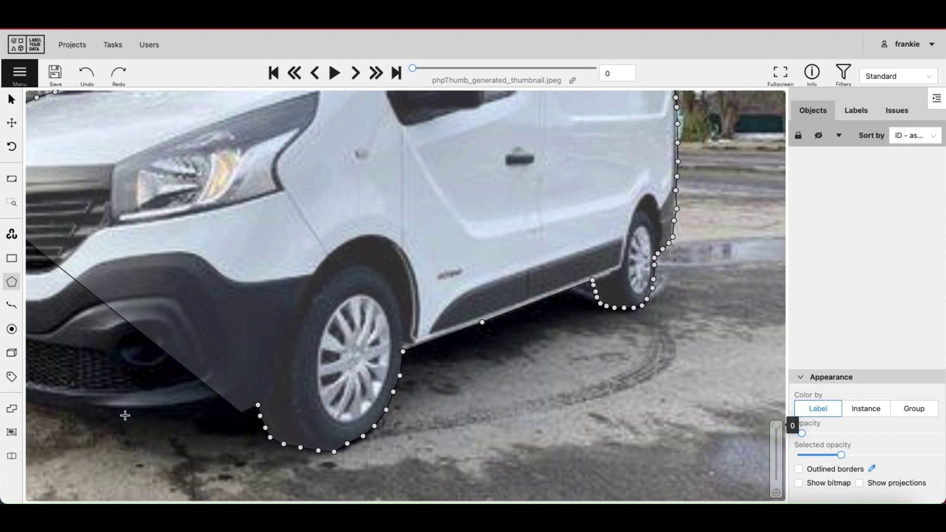
Continue the polygon along the lower edge of the front bumper and around its far front corner.
{"action": "left_click", "coordinate": [31, 403]}
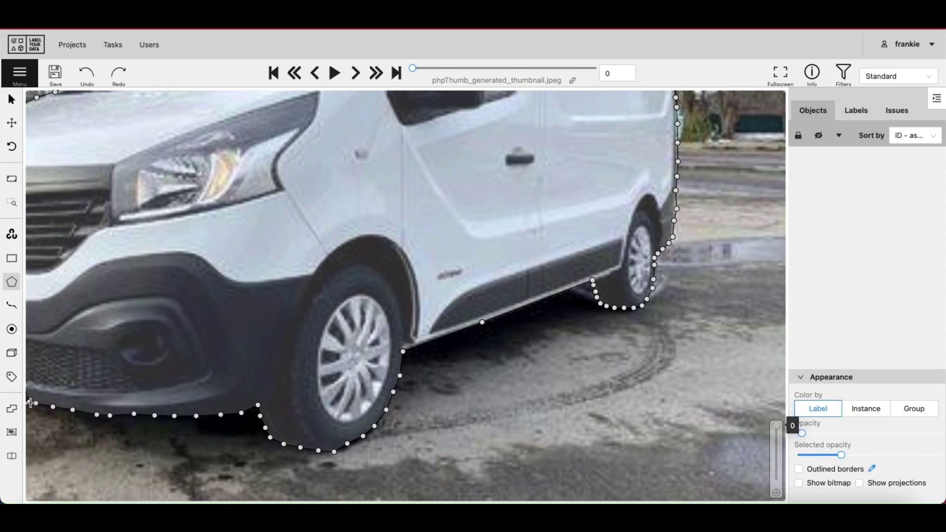
{"action": "scroll", "coordinate": [30, 403], "scroll_direction": "down", "scroll_amount": 3}
{"action": "scroll", "coordinate": [544, 372], "scroll_direction": "down", "scroll_amount": 3}
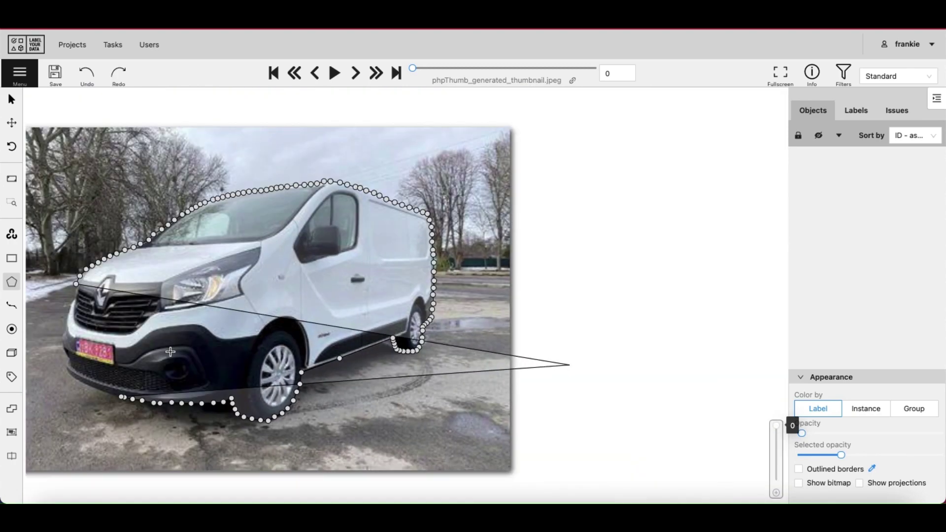
{"action": "scroll", "coordinate": [123, 372], "scroll_direction": "up", "scroll_amount": 6}
{"action": "scroll", "coordinate": [167, 378], "scroll_direction": "up", "scroll_amount": 2}
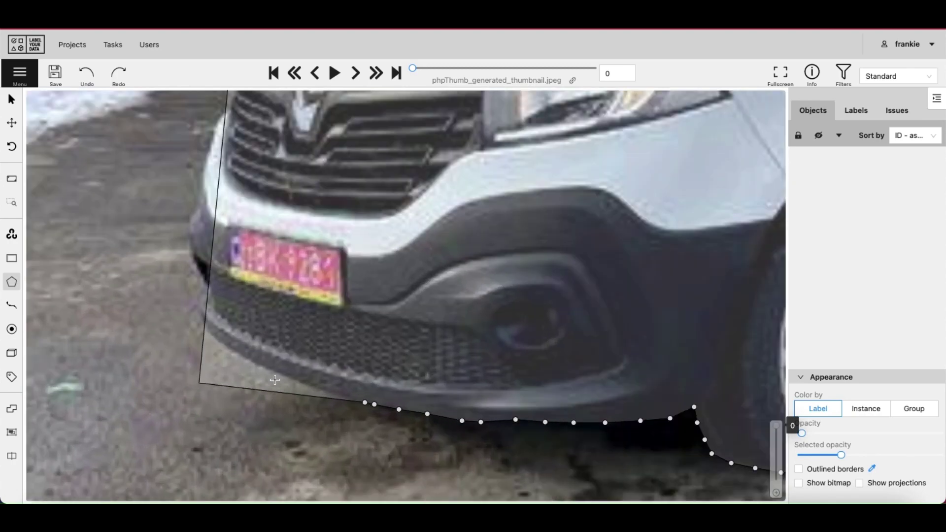
{"action": "left_click", "coordinate": [261, 384]}
{"action": "left_click", "coordinate": [271, 372]}
{"action": "left_click", "coordinate": [241, 358]}
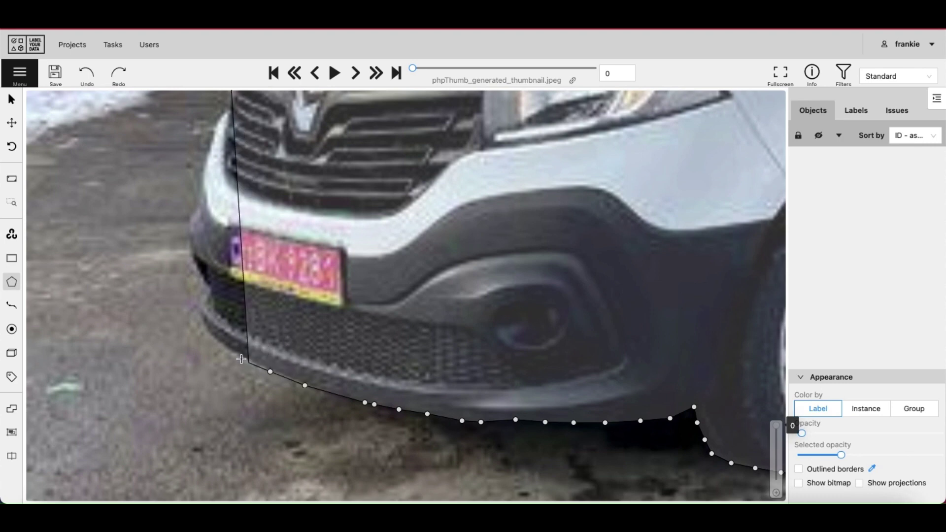
{"action": "left_click", "coordinate": [220, 347]}
{"action": "left_click", "coordinate": [211, 335]}
{"action": "left_click", "coordinate": [202, 322]}
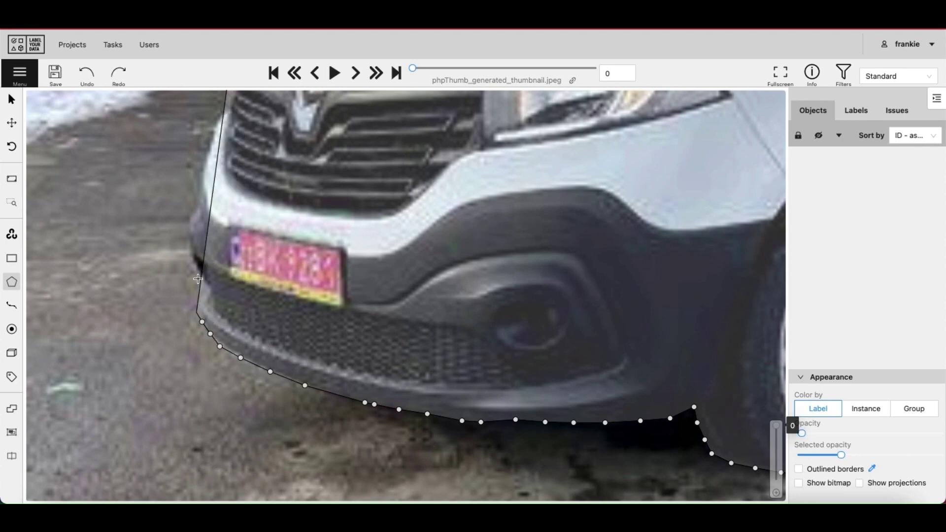
Trace the polygon up the bumper's outer side, past the licence plate, to the white body panel below the grille.
{"action": "left_click", "coordinate": [197, 296]}
{"action": "left_click", "coordinate": [196, 279]}
{"action": "left_click", "coordinate": [194, 265]}
{"action": "left_click", "coordinate": [191, 254]}
{"action": "left_click", "coordinate": [200, 198]}
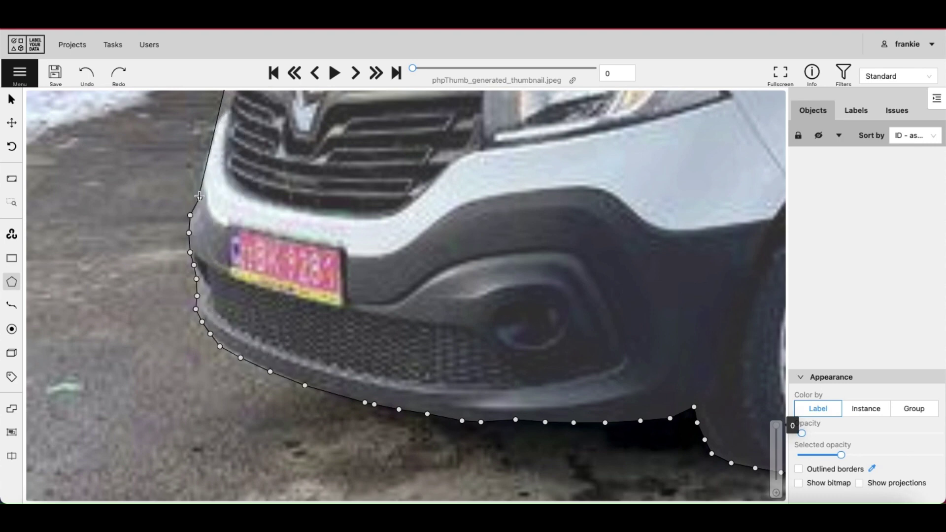
Extend the polygon up the grille's outer side to its starting point and finish the Car shape.
{"action": "scroll", "coordinate": [200, 198], "scroll_direction": "down", "scroll_amount": 3}
{"action": "left_click", "coordinate": [201, 180]}
{"action": "left_click", "coordinate": [202, 170]}
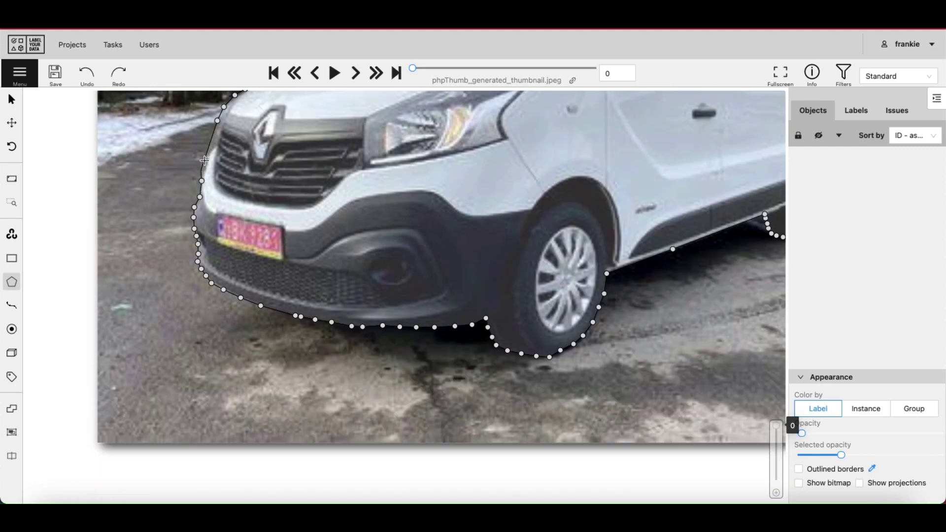
{"action": "left_click", "coordinate": [204, 161]}
{"action": "left_click", "coordinate": [209, 151]}
{"action": "left_click", "coordinate": [214, 143]}
{"action": "key", "text": "n"}
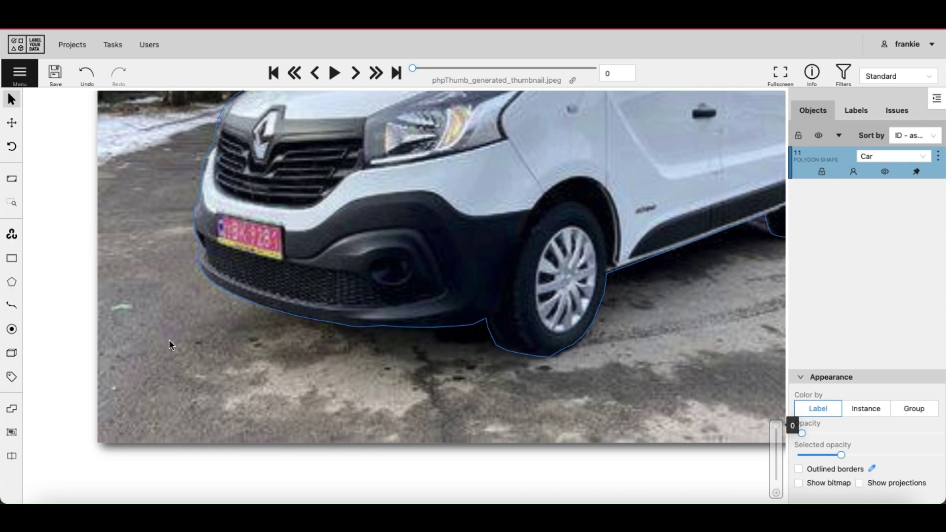
Move the polygon point at the roof peak above the windshield's upper corner slightly down towards the roof edge.
{"action": "left_click_drag", "start_coordinate": [684, 354], "coordinate": [462, 380]}
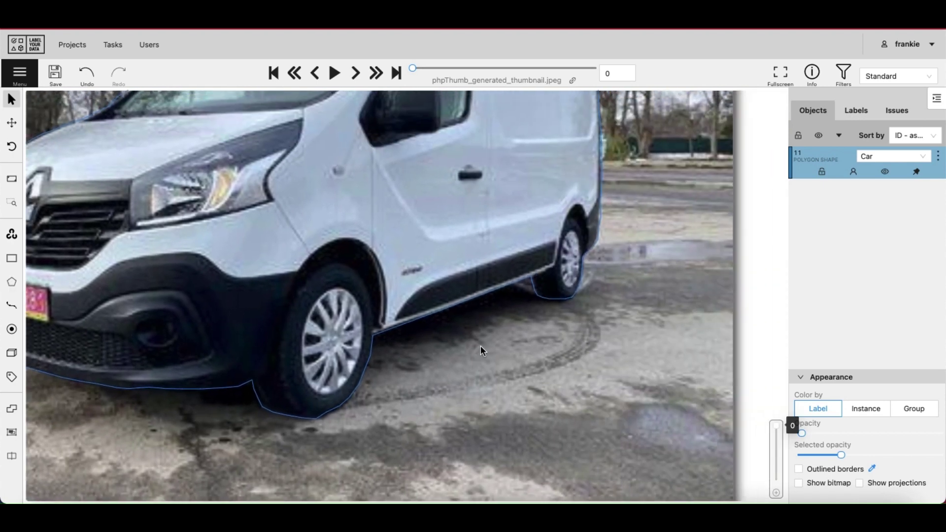
{"action": "left_click_drag", "start_coordinate": [481, 345], "coordinate": [463, 390]}
{"action": "left_click_drag", "start_coordinate": [611, 203], "coordinate": [638, 246]}
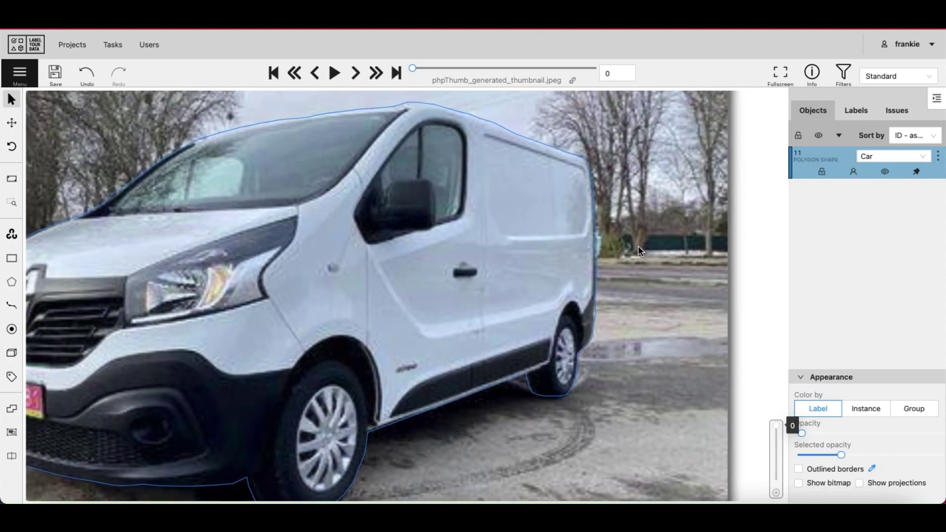
{"action": "left_click", "coordinate": [432, 230]}
{"action": "scroll", "coordinate": [400, 108], "scroll_direction": "up", "scroll_amount": 5}
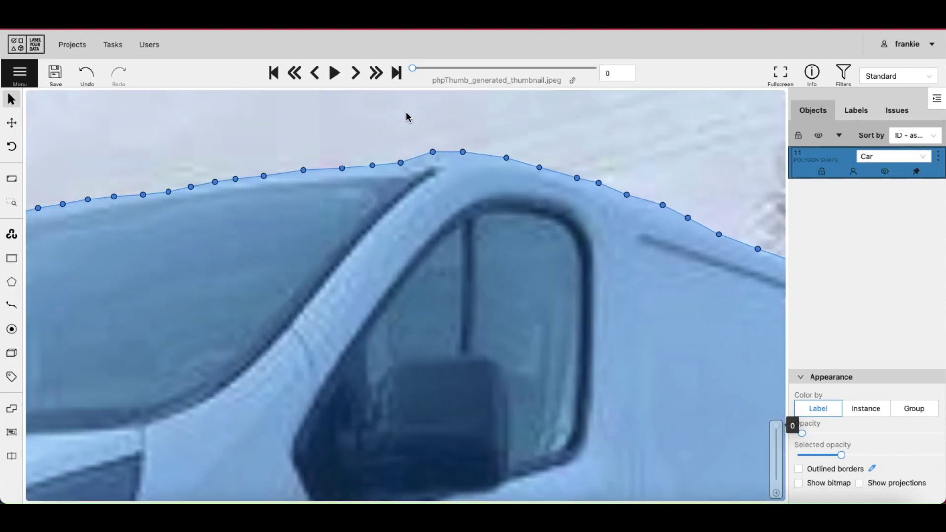
{"action": "left_click_drag", "start_coordinate": [427, 119], "coordinate": [294, 84]}
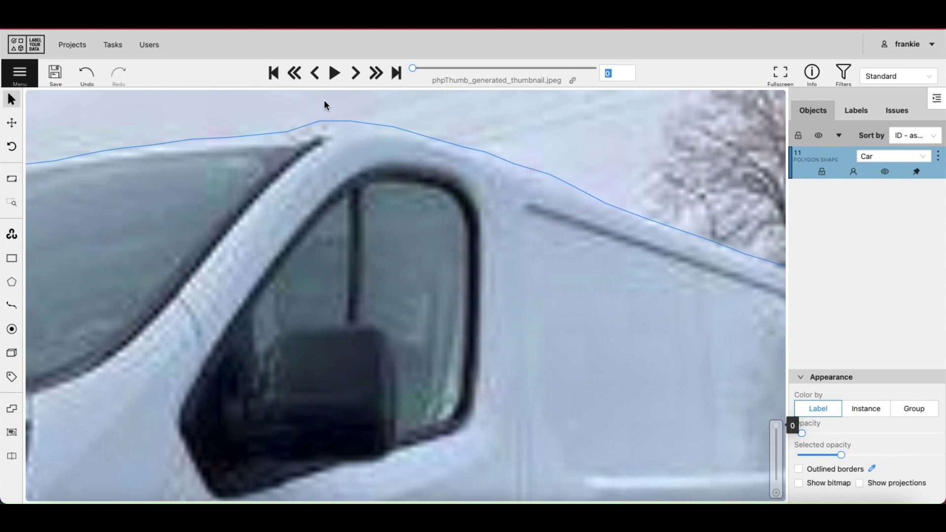
{"action": "left_click", "coordinate": [319, 122]}
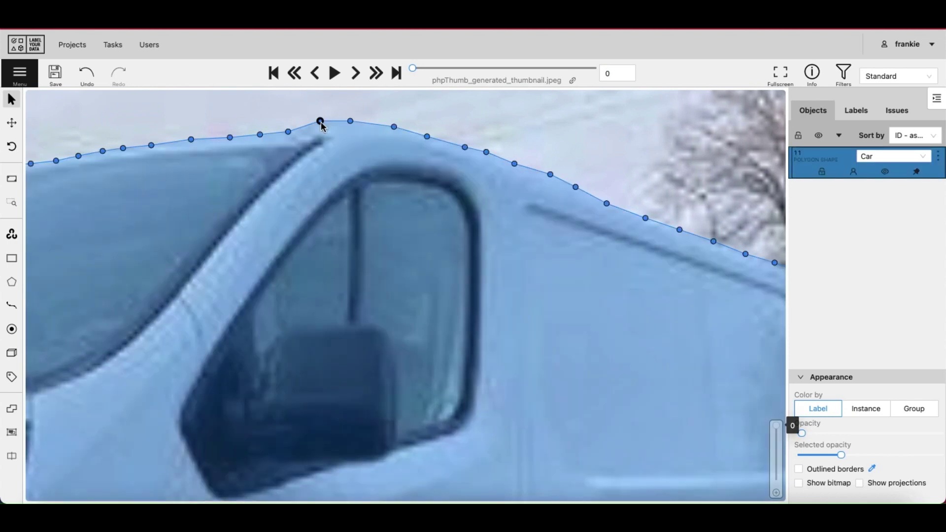
{"action": "left_click_drag", "start_coordinate": [321, 121], "coordinate": [321, 128]}
Adjust the polygon point where the side sill meets the inner edge of the rear tire.
{"action": "scroll", "coordinate": [395, 126], "scroll_direction": "down", "scroll_amount": 3}
{"action": "scroll", "coordinate": [605, 147], "scroll_direction": "down", "scroll_amount": 3}
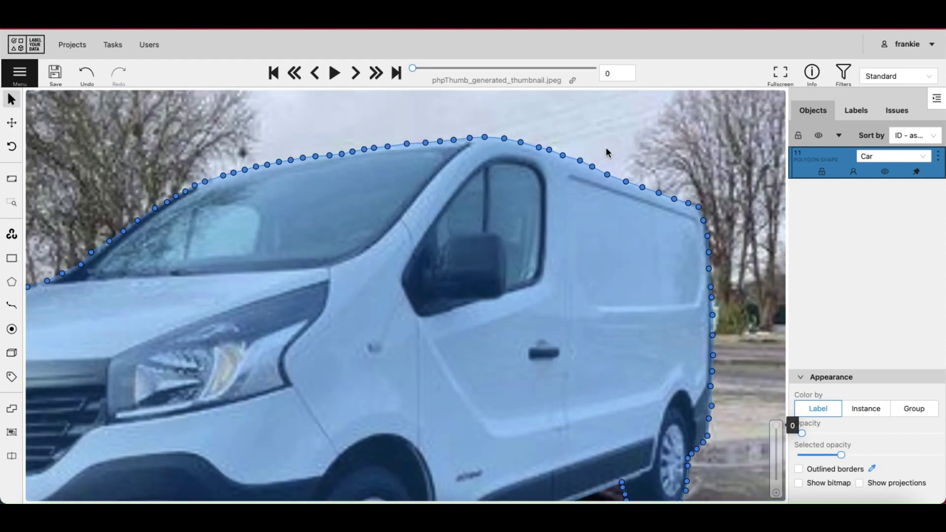
{"action": "scroll", "coordinate": [649, 314], "scroll_direction": "up", "scroll_amount": 5}
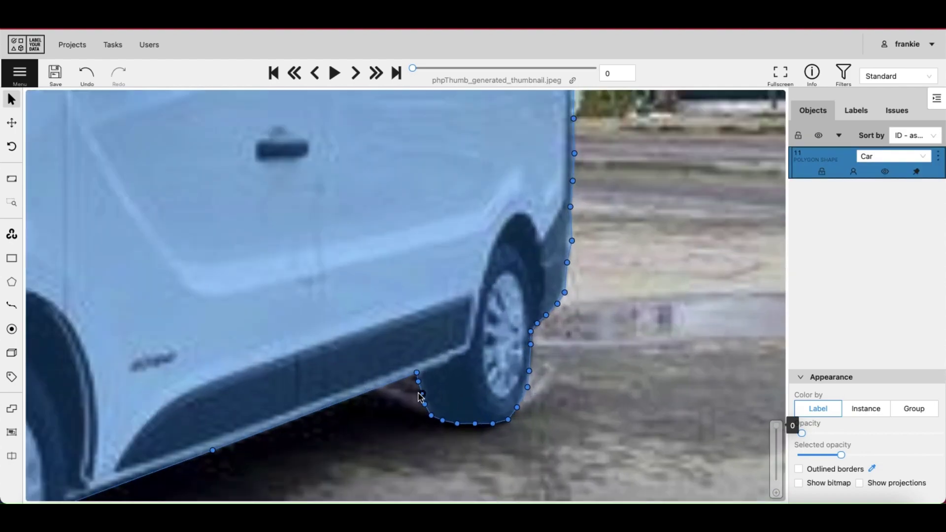
{"action": "left_click_drag", "start_coordinate": [419, 387], "coordinate": [419, 376]}
Delete the polygon points along the bottom of the rear tire.
{"action": "right_click", "coordinate": [494, 425]}
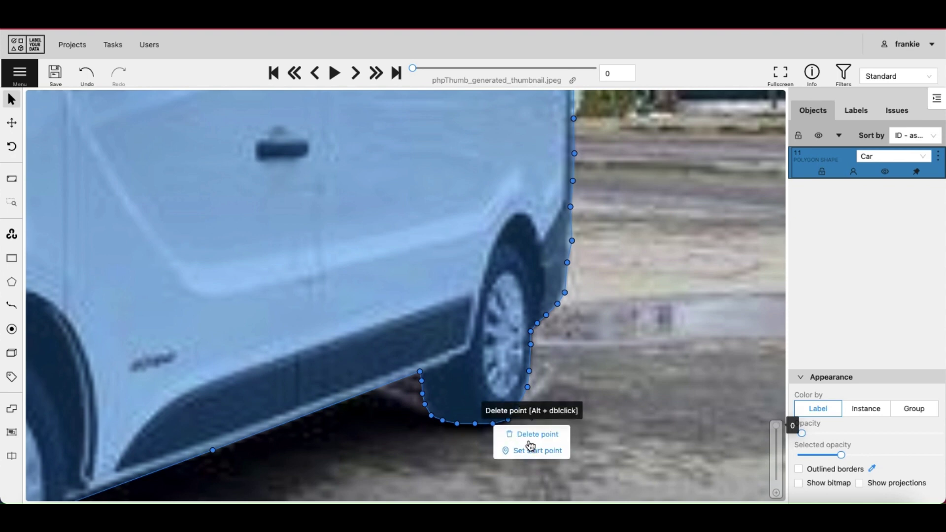
{"action": "left_click", "coordinate": [522, 433]}
{"action": "right_click", "coordinate": [475, 424]}
{"action": "left_click", "coordinate": [502, 434]}
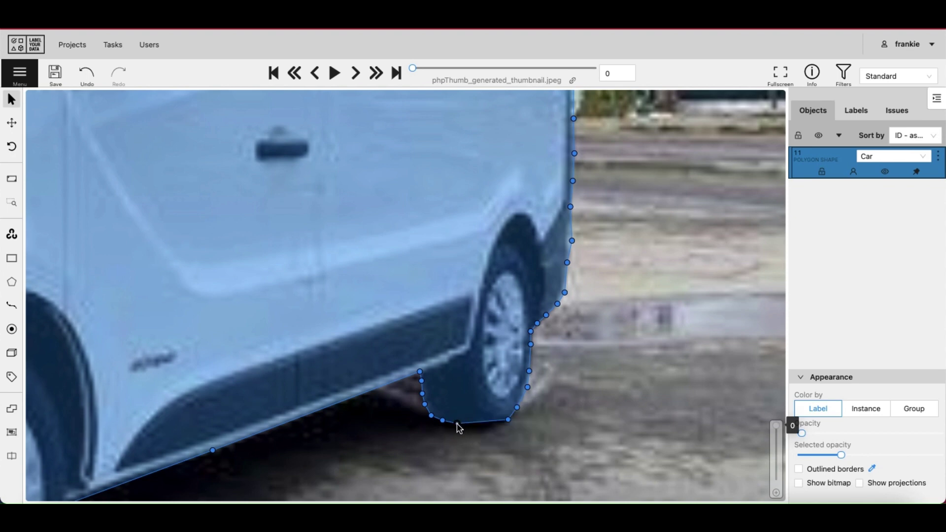
{"action": "right_click", "coordinate": [458, 424]}
{"action": "left_click", "coordinate": [477, 431]}
{"action": "right_click", "coordinate": [443, 420]}
{"action": "left_click", "coordinate": [461, 429]}
{"action": "right_click", "coordinate": [432, 417]}
{"action": "left_click", "coordinate": [468, 425]}
Delete the polygon points along the inner side of the rear tire below the sill.
{"action": "right_click", "coordinate": [423, 404]}
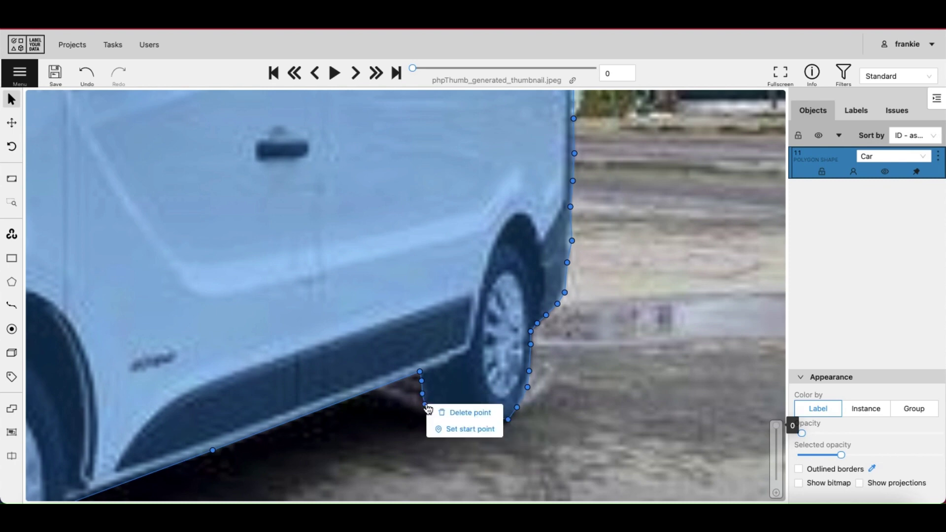
{"action": "left_click", "coordinate": [463, 413]}
{"action": "right_click", "coordinate": [423, 393]}
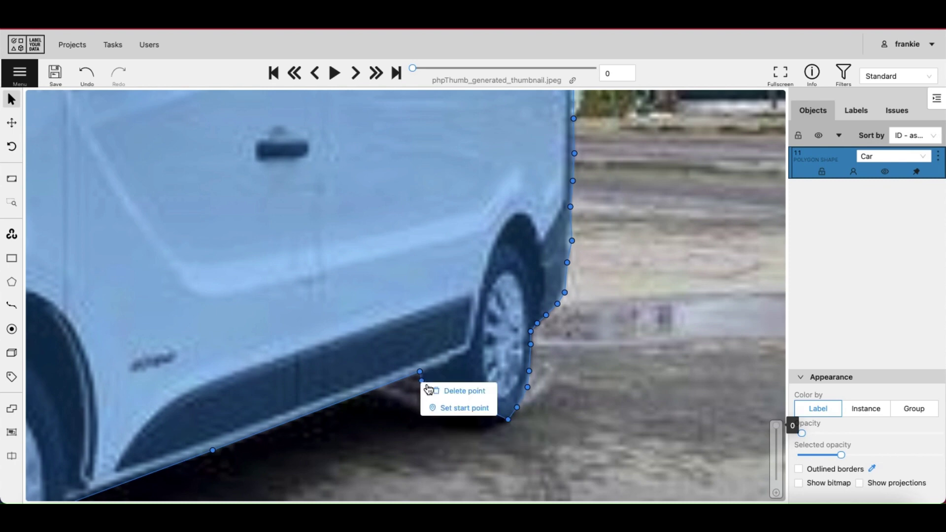
{"action": "left_click", "coordinate": [466, 402]}
Delete the polygon points on the rear tire's outer side up to the height of the wheel hub.
{"action": "right_click", "coordinate": [509, 420]}
{"action": "left_click", "coordinate": [544, 428]}
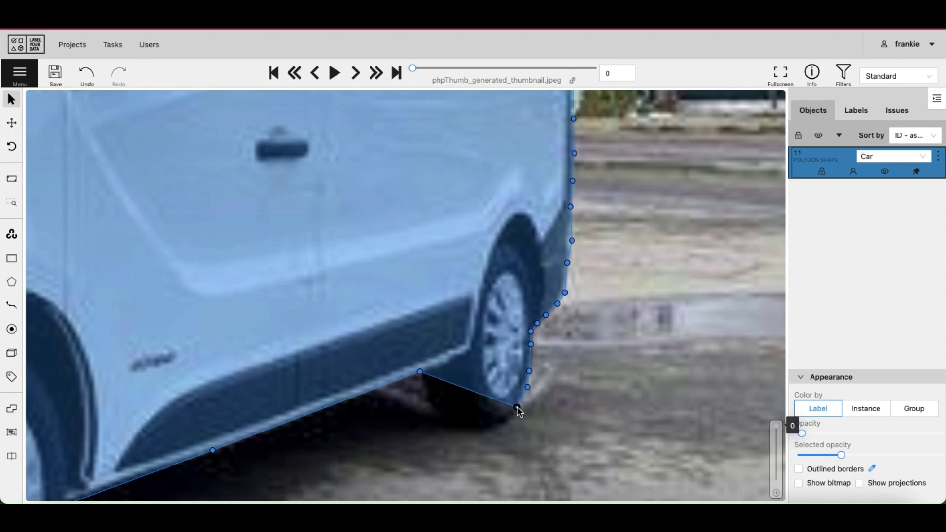
{"action": "right_click", "coordinate": [516, 408]}
{"action": "left_click", "coordinate": [550, 416]}
{"action": "right_click", "coordinate": [528, 386]}
{"action": "left_click", "coordinate": [555, 395]}
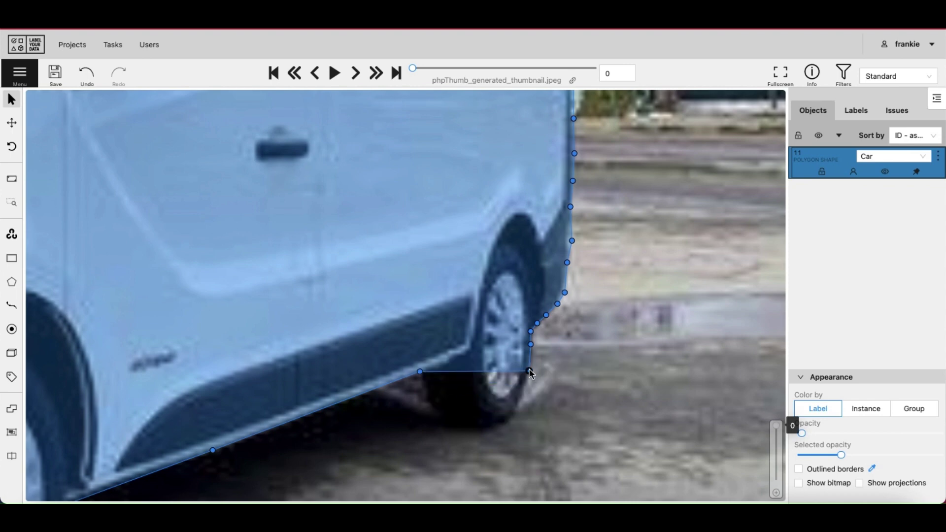
{"action": "right_click", "coordinate": [529, 371]}
{"action": "left_click", "coordinate": [542, 378]}
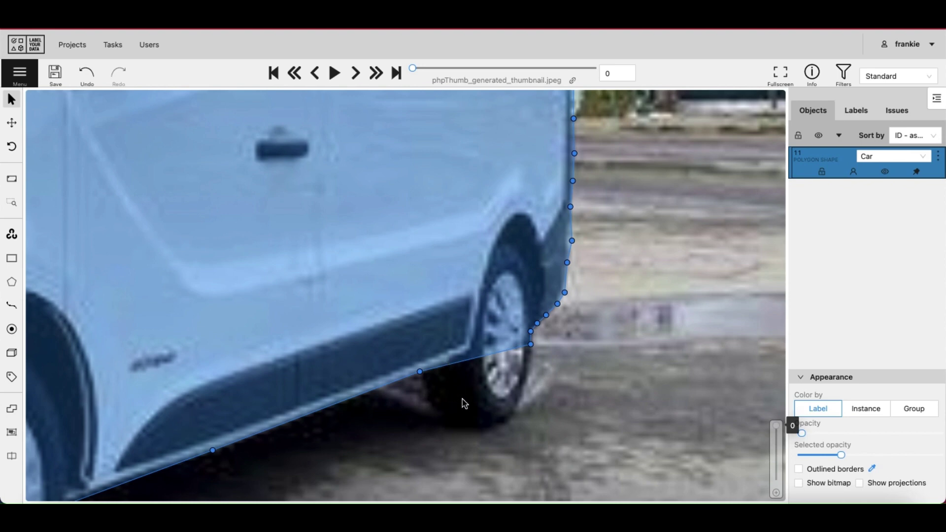
Redraw the polygon section around the rear tire, from the sill point under the tire to the existing point behind the wheel.
{"action": "scroll", "coordinate": [420, 380], "scroll_direction": "down", "scroll_amount": 2}
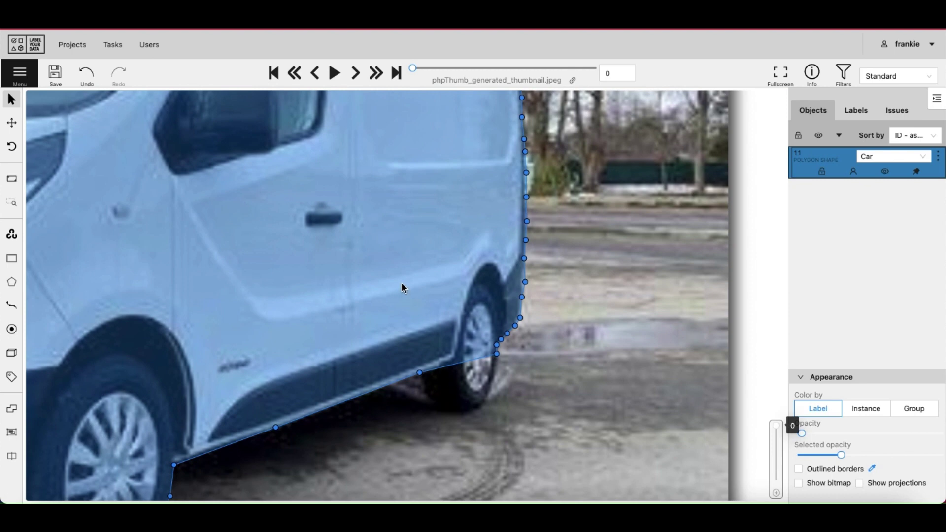
{"action": "scroll", "coordinate": [402, 288], "scroll_direction": "down", "scroll_amount": 5}
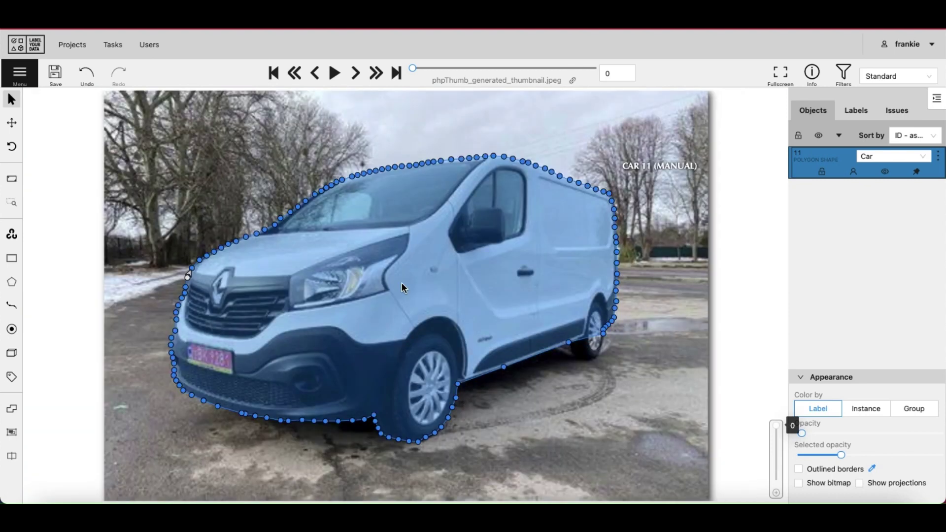
{"action": "scroll", "coordinate": [579, 340], "scroll_direction": "up", "scroll_amount": 5}
{"action": "scroll", "coordinate": [557, 343], "scroll_direction": "up", "scroll_amount": 2}
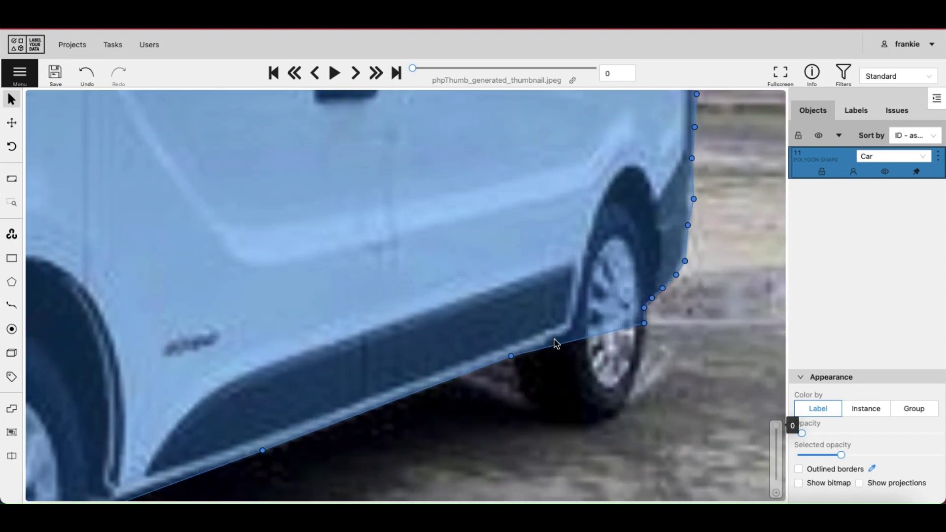
{"action": "left_click", "coordinate": [511, 356], "text": "shift"}
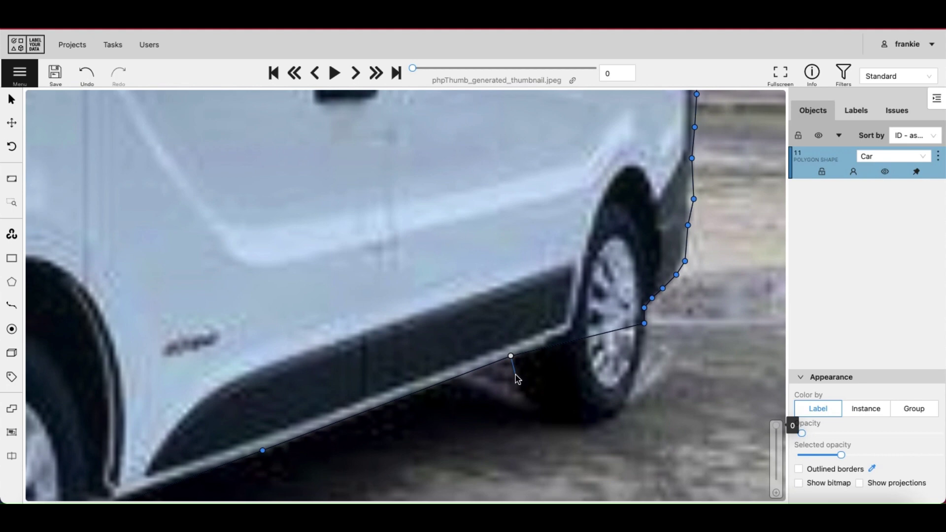
{"action": "left_click", "coordinate": [537, 418]}
{"action": "left_click", "coordinate": [552, 424]}
{"action": "left_click", "coordinate": [566, 425]}
{"action": "left_click", "coordinate": [583, 425]}
{"action": "left_click", "coordinate": [614, 418]}
{"action": "left_click", "coordinate": [629, 397]}
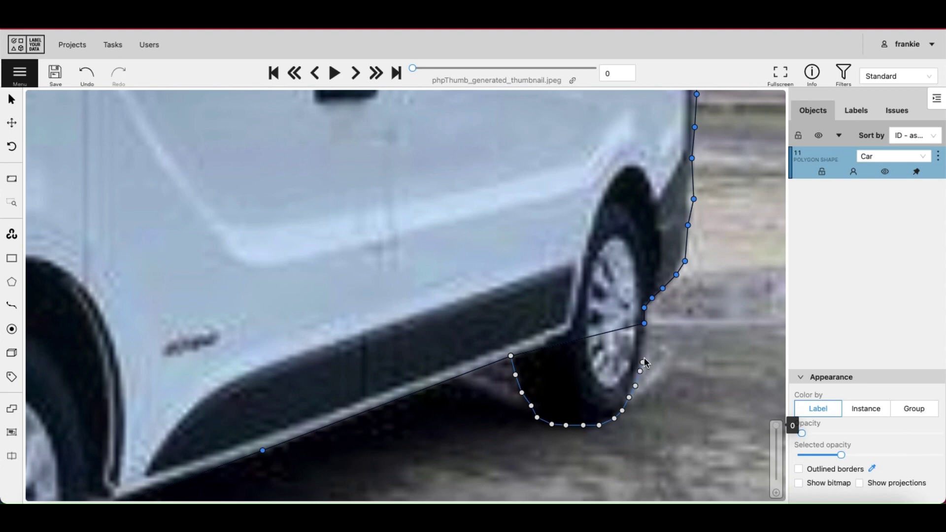
{"action": "left_click", "coordinate": [644, 326]}
{"action": "scroll", "coordinate": [641, 335], "scroll_direction": "down", "scroll_amount": 6}
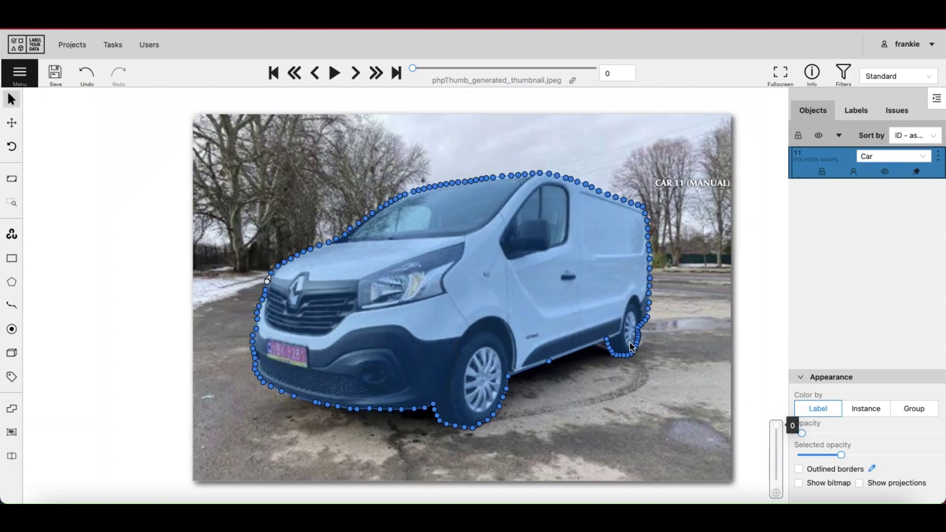
{"action": "scroll", "coordinate": [628, 365], "scroll_direction": "up", "scroll_amount": 6}
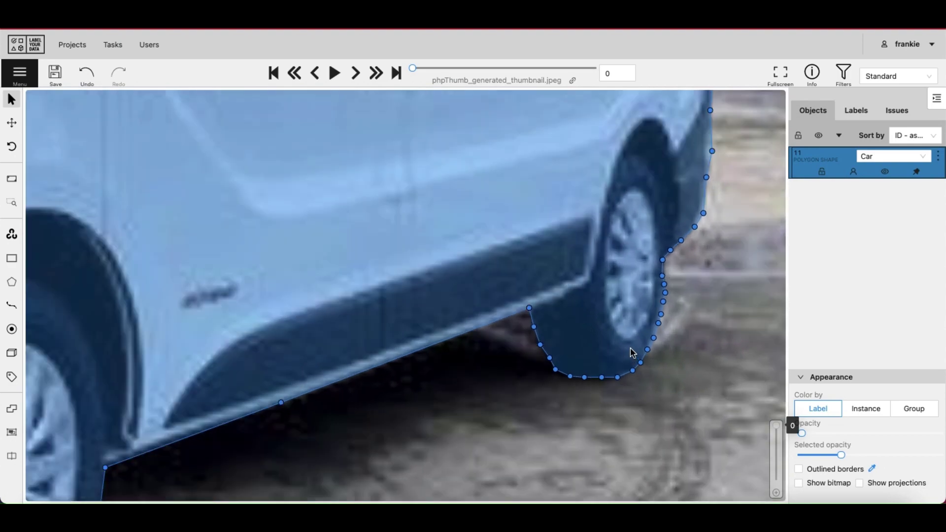
{"action": "scroll", "coordinate": [632, 352], "scroll_direction": "down", "scroll_amount": 5}
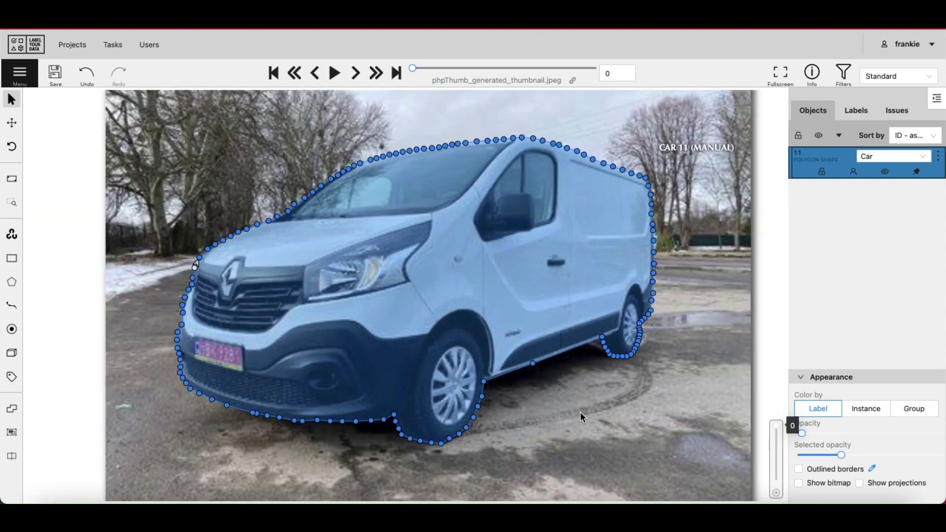
{"action": "left_click_drag", "start_coordinate": [581, 412], "coordinate": [601, 365]}
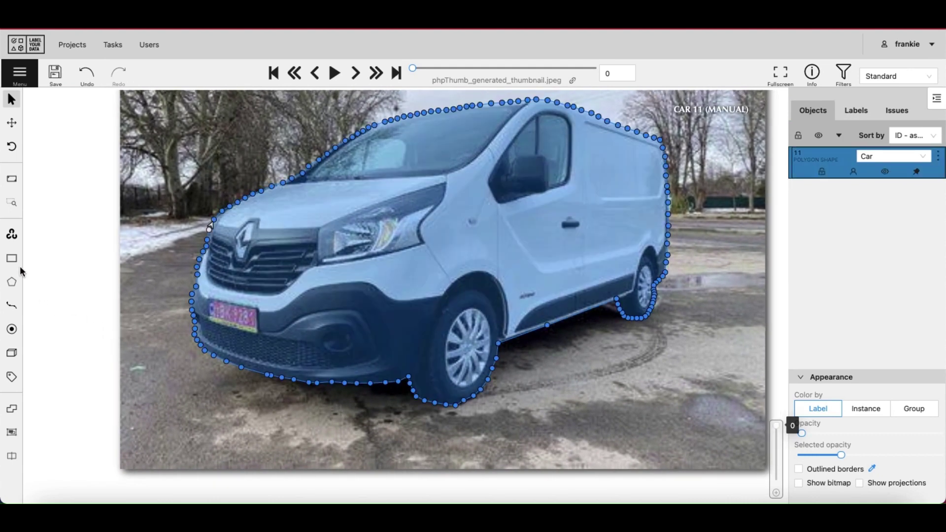
{"action": "scroll", "coordinate": [595, 399], "scroll_direction": "right", "scroll_amount": 3}
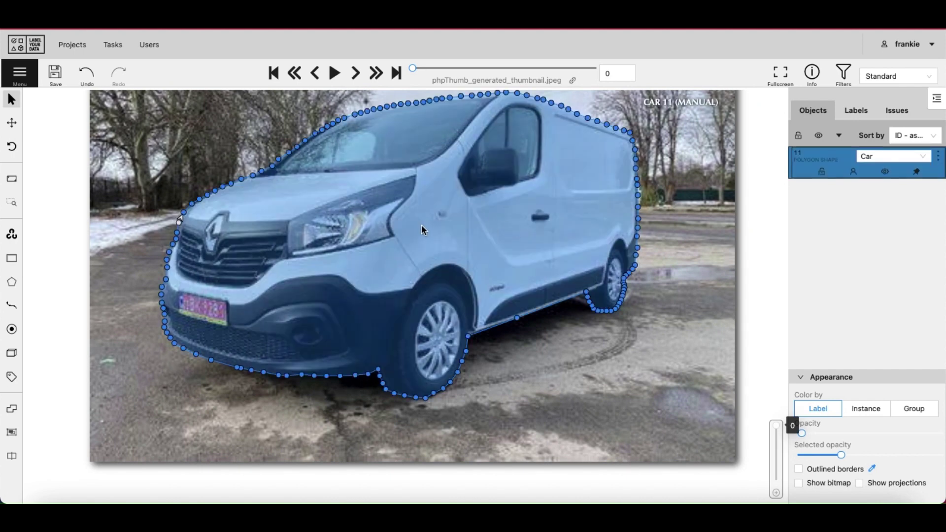
{"action": "left_click_drag", "start_coordinate": [605, 369], "coordinate": [555, 381]}
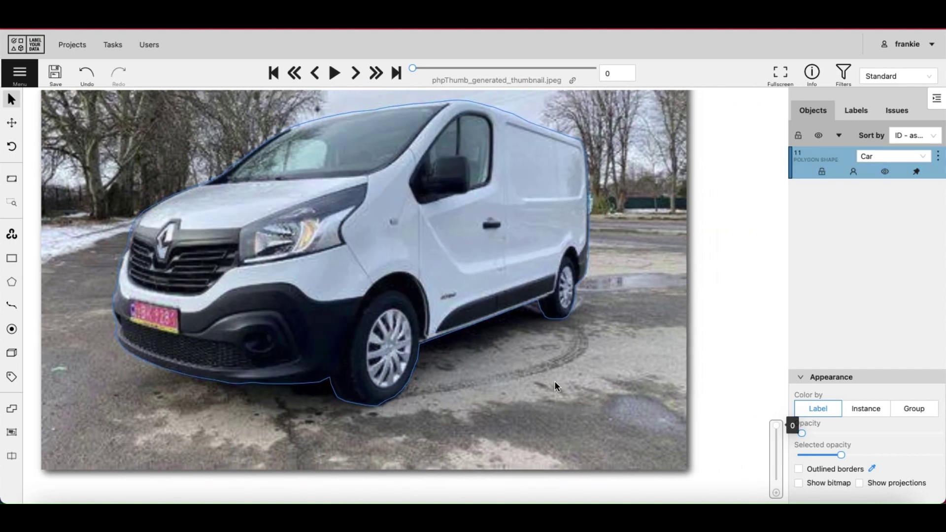
Enable automatic bordering for polygons and polylines in the workspace settings.
{"action": "left_click", "coordinate": [912, 46]}
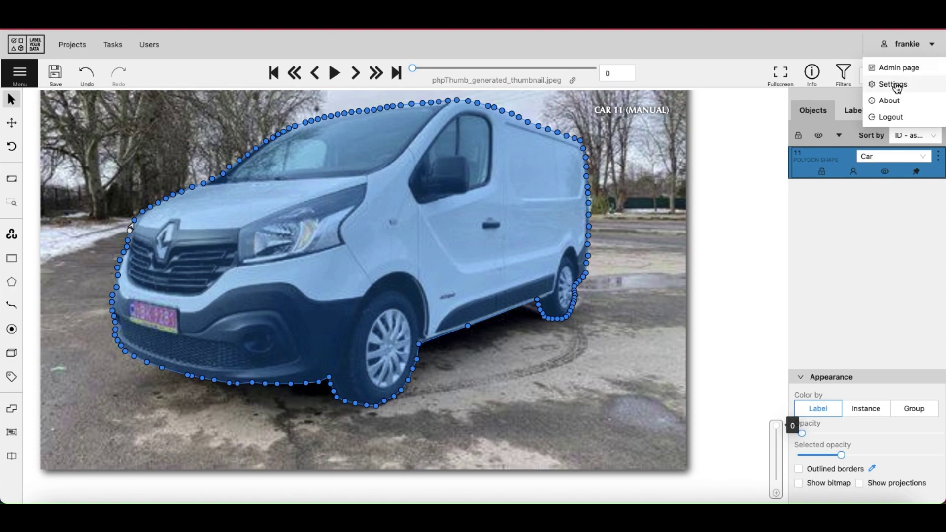
{"action": "left_click", "coordinate": [892, 85]}
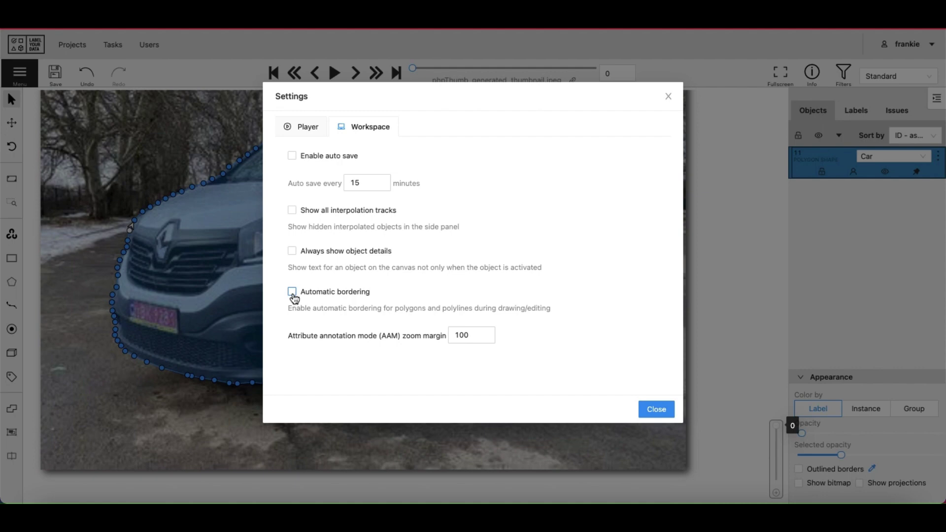
{"action": "left_click", "coordinate": [654, 409]}
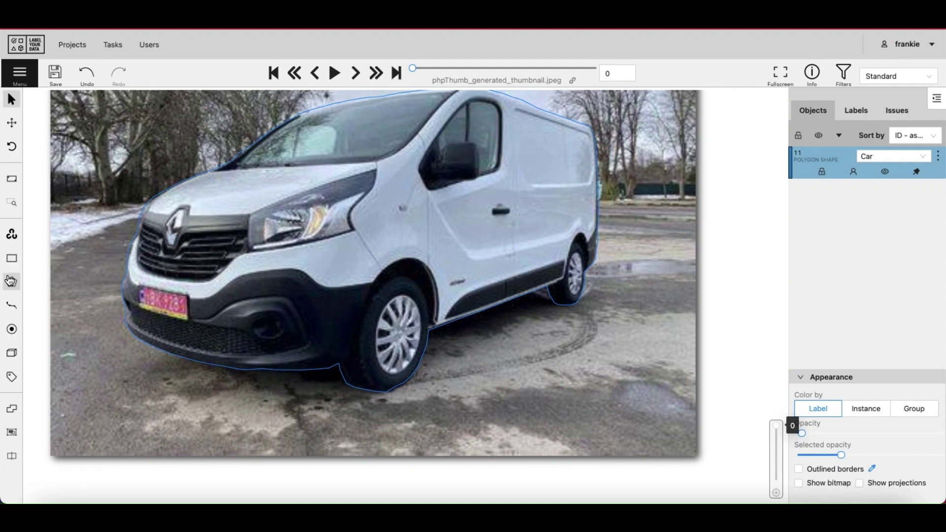
Start a polygon shape labelled Road, placing points at the road's far end on the image's left edge and at both bottom image corners.
{"action": "mouse_move", "coordinate": [11, 281]}
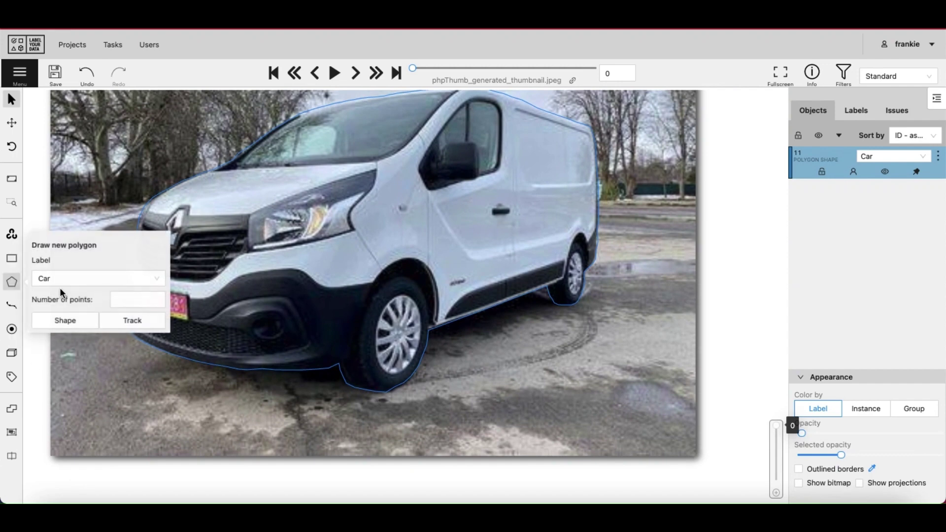
{"action": "left_click", "coordinate": [97, 277]}
{"action": "left_click", "coordinate": [63, 319]}
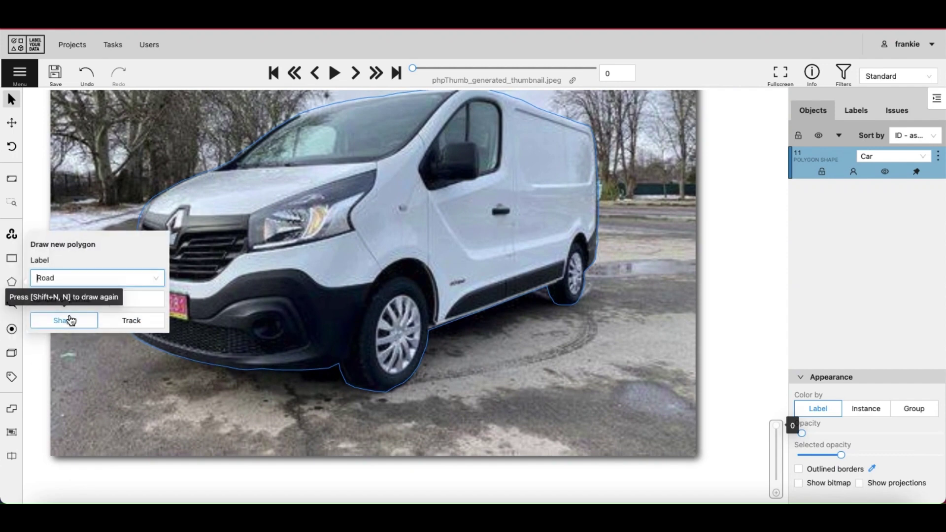
{"action": "left_click", "coordinate": [70, 318]}
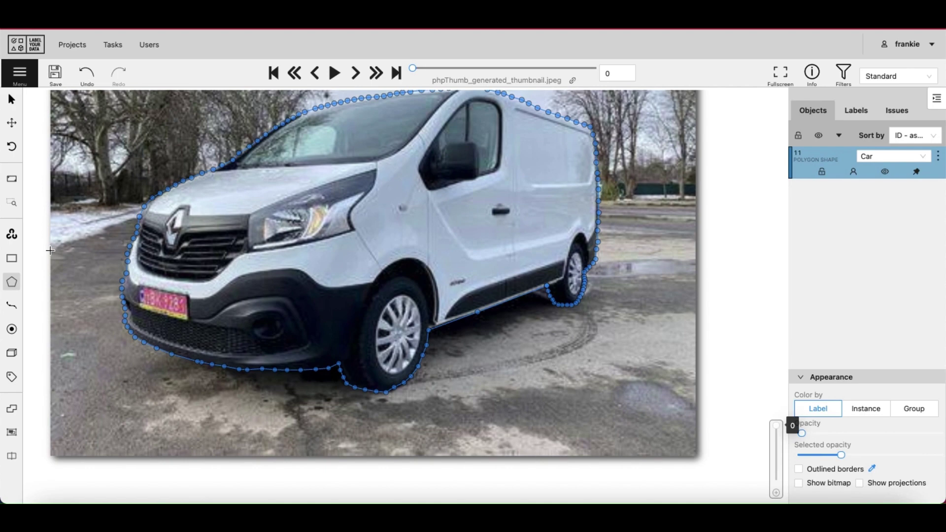
{"action": "left_click", "coordinate": [53, 457]}
{"action": "scroll", "coordinate": [53, 458], "scroll_direction": "up", "scroll_amount": 3}
{"action": "scroll", "coordinate": [60, 390], "scroll_direction": "down", "scroll_amount": 5}
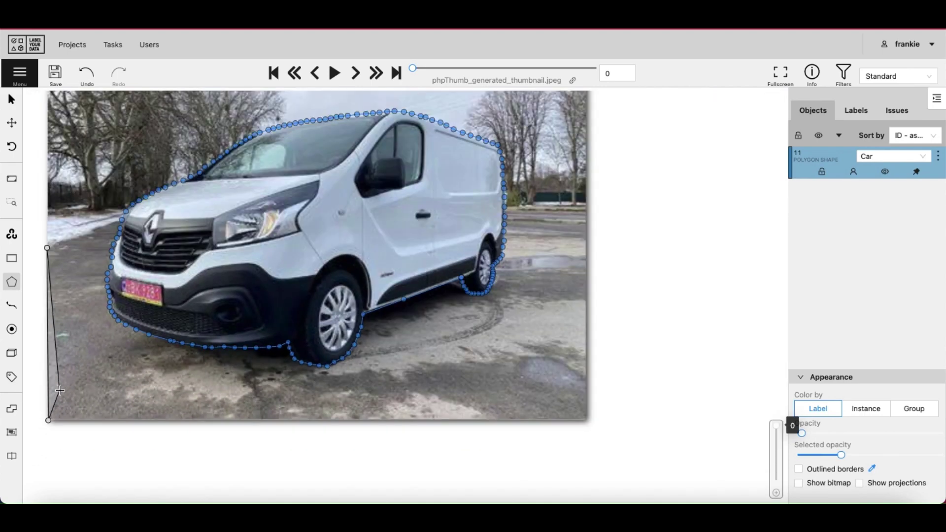
{"action": "scroll", "coordinate": [340, 407], "scroll_direction": "down", "scroll_amount": 3}
{"action": "scroll", "coordinate": [340, 389], "scroll_direction": "up", "scroll_amount": 8}
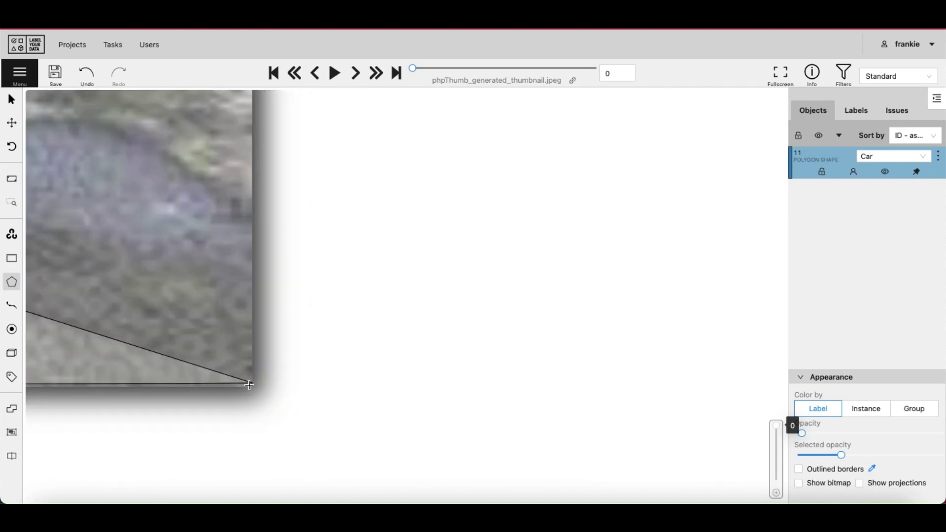
{"action": "left_click", "coordinate": [250, 389]}
Extend the Road polygon up the image's right edge to the road's far boundary and across to the van's rear edge.
{"action": "scroll", "coordinate": [250, 389], "scroll_direction": "down", "scroll_amount": 5}
{"action": "scroll", "coordinate": [246, 246], "scroll_direction": "up", "scroll_amount": 1}
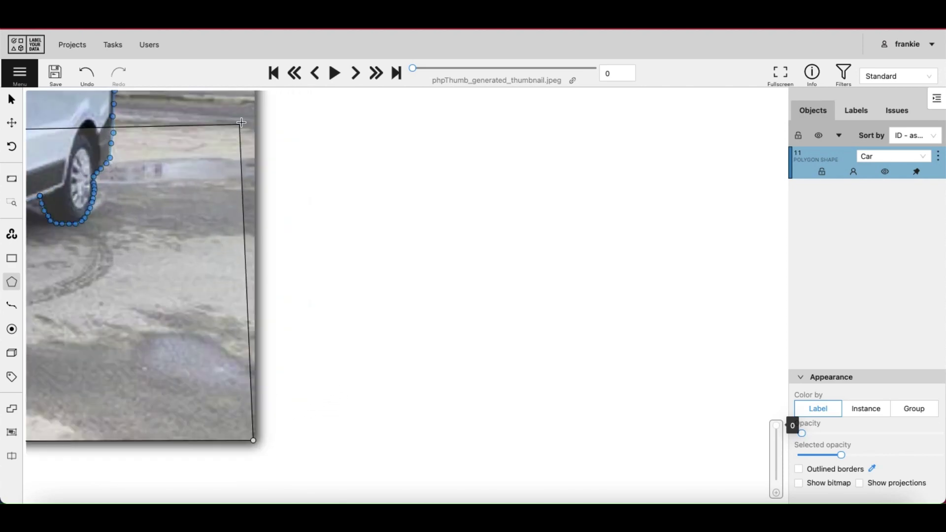
{"action": "scroll", "coordinate": [243, 148], "scroll_direction": "down", "scroll_amount": 2}
{"action": "scroll", "coordinate": [241, 100], "scroll_direction": "up", "scroll_amount": 5}
{"action": "scroll", "coordinate": [241, 100], "scroll_direction": "up", "scroll_amount": 2}
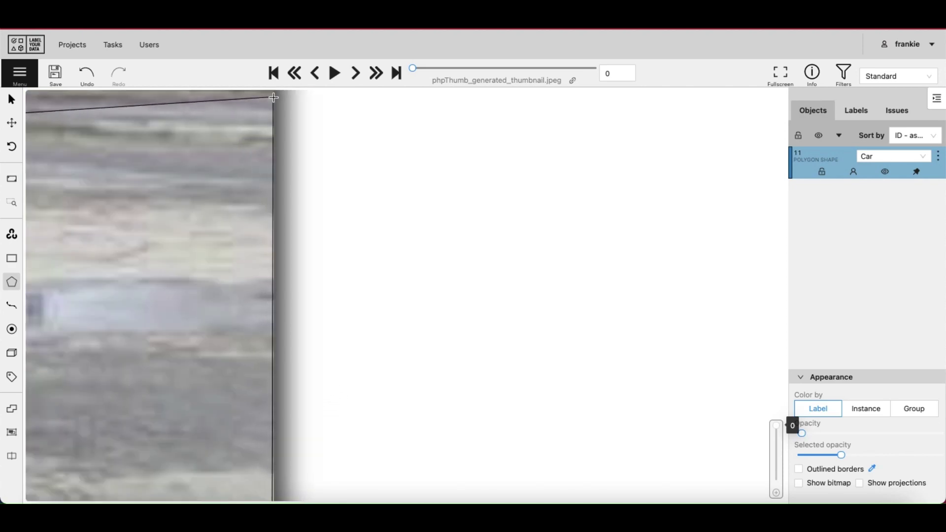
{"action": "scroll", "coordinate": [268, 99], "scroll_direction": "down", "scroll_amount": 3}
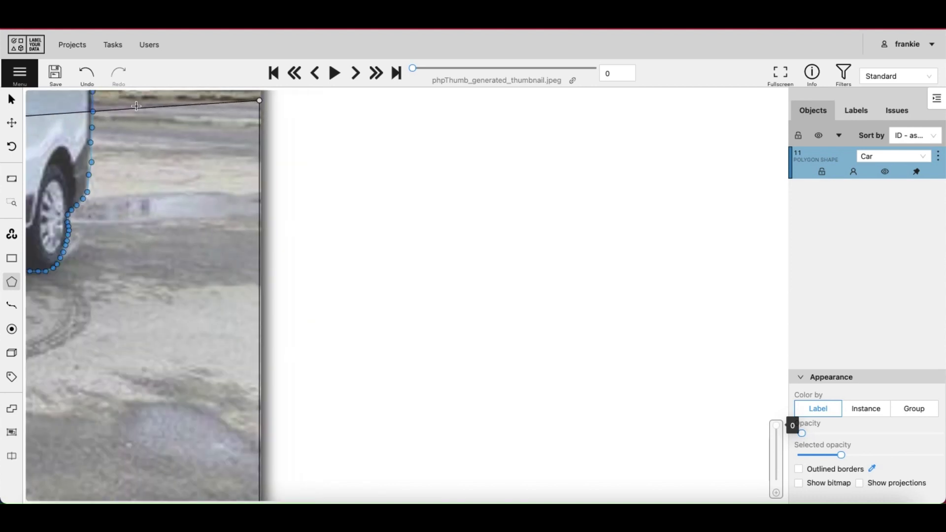
{"action": "scroll", "coordinate": [151, 119], "scroll_direction": "down", "scroll_amount": 3}
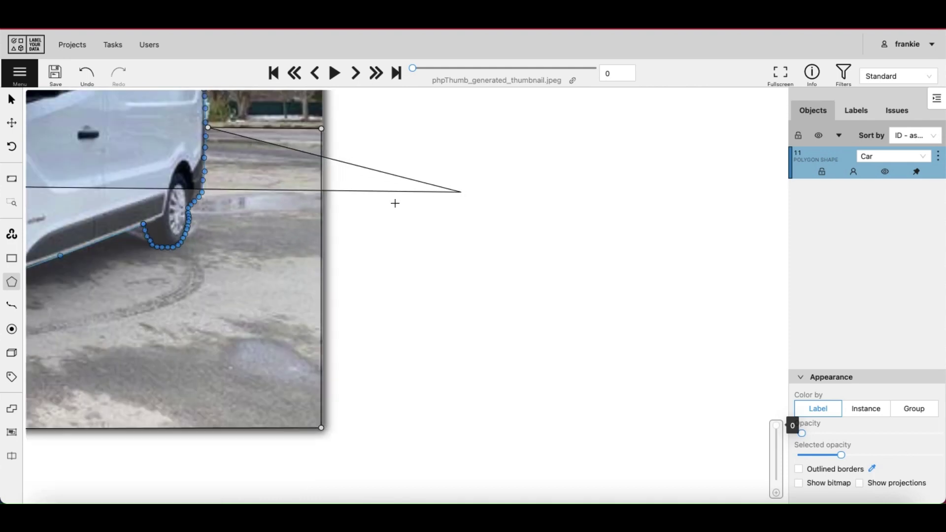
Continue the Road polygon along the Car polygon's border, down the van's rear to the outer side of the rear tire.
{"action": "scroll", "coordinate": [207, 142], "scroll_direction": "up", "scroll_amount": 3}
{"action": "scroll", "coordinate": [301, 160], "scroll_direction": "up", "scroll_amount": 2}
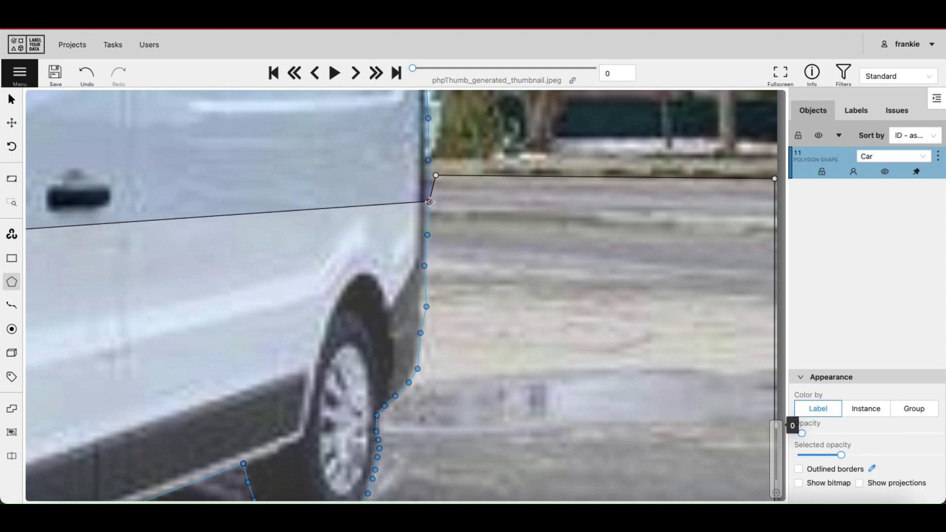
{"action": "left_click", "coordinate": [430, 202]}
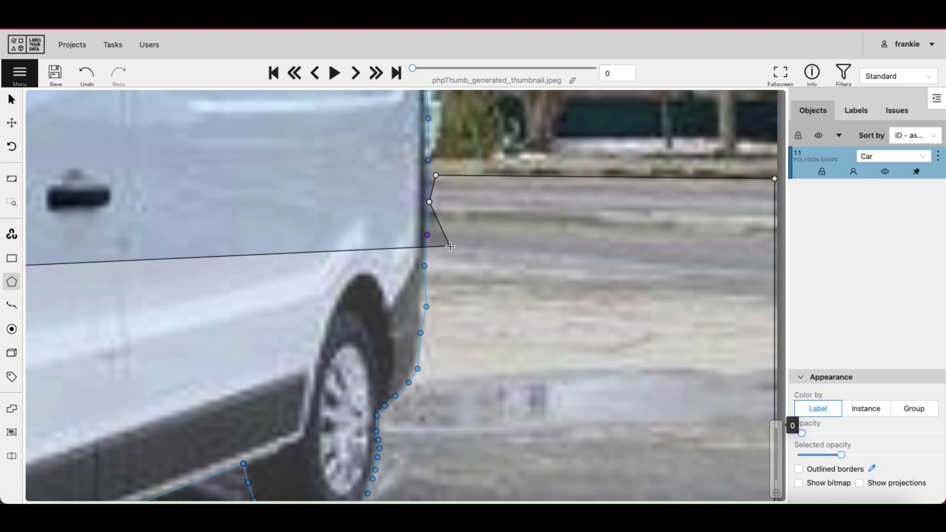
{"action": "scroll", "coordinate": [452, 297], "scroll_direction": "down", "scroll_amount": 5}
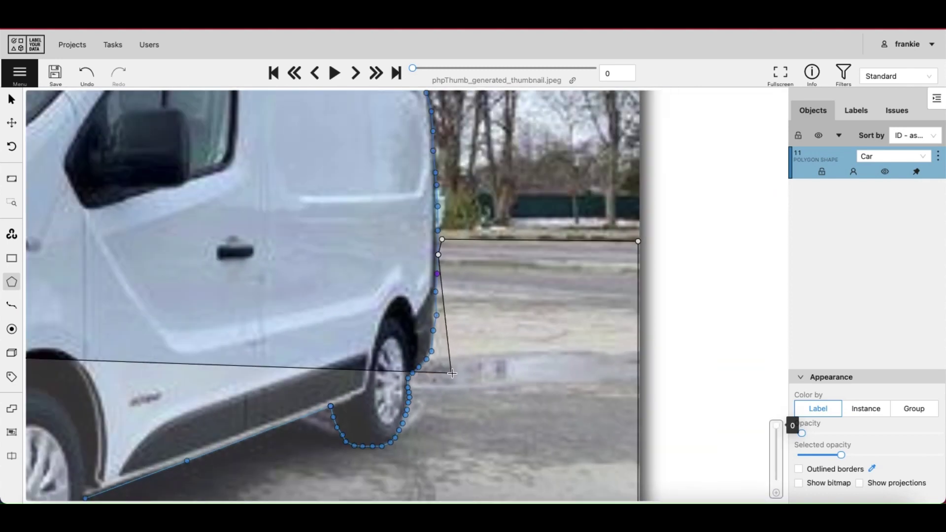
{"action": "scroll", "coordinate": [420, 443], "scroll_direction": "up", "scroll_amount": 4}
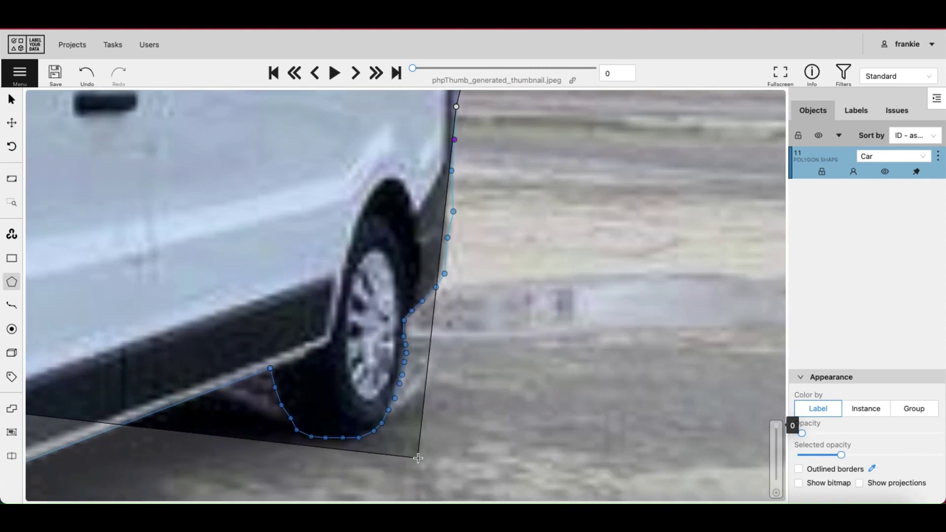
{"action": "left_click", "coordinate": [400, 385]}
Continue the Road polygon along the Car border under the rear tire, along the sill and around the front tire.
{"action": "scroll", "coordinate": [472, 406], "scroll_direction": "down", "scroll_amount": 3}
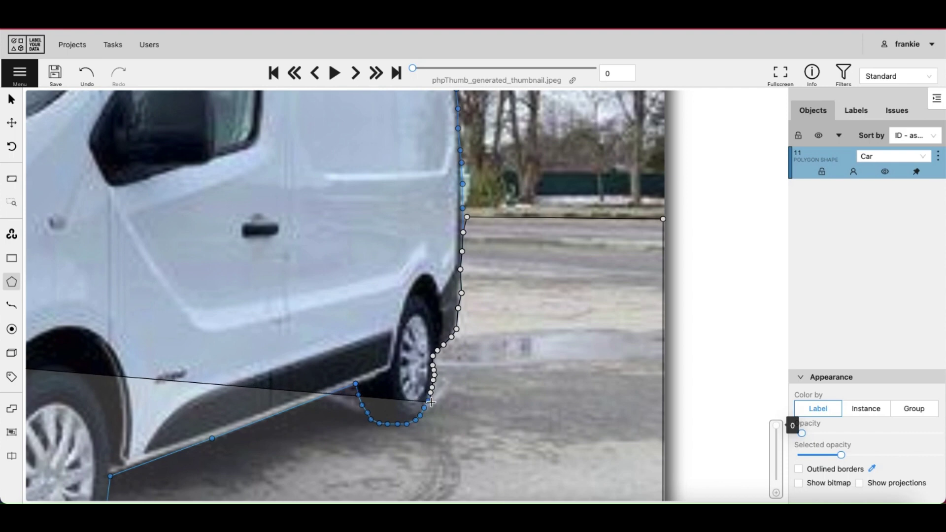
{"action": "scroll", "coordinate": [432, 394], "scroll_direction": "up", "scroll_amount": 3}
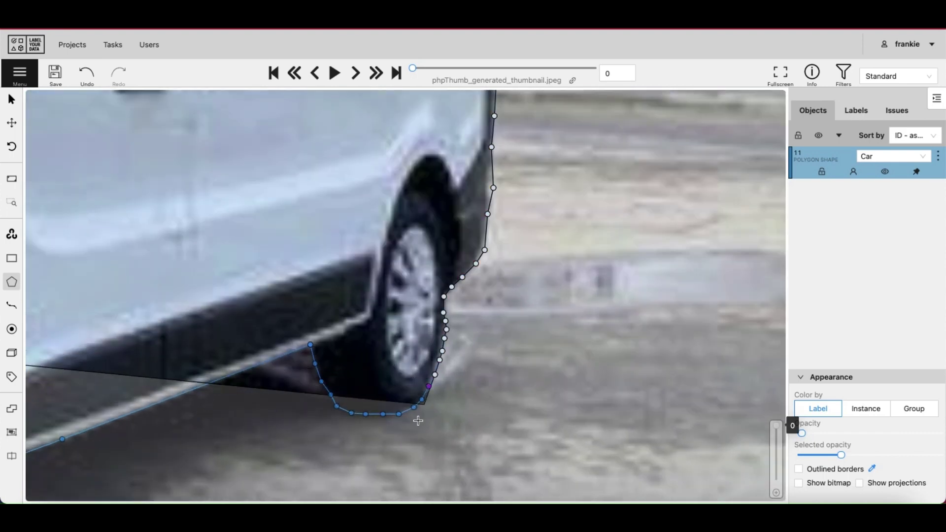
{"action": "scroll", "coordinate": [310, 347], "scroll_direction": "down", "scroll_amount": 5}
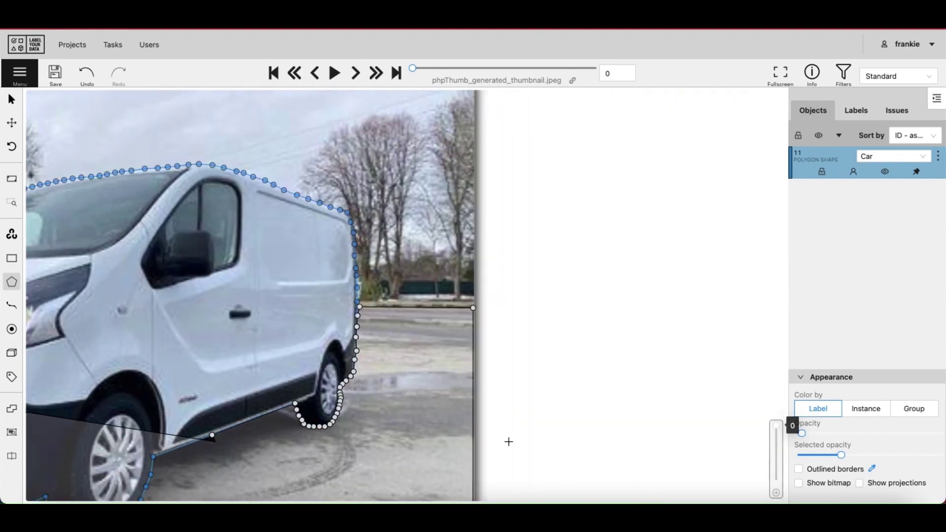
{"action": "scroll", "coordinate": [596, 437], "scroll_direction": "down", "scroll_amount": 4}
{"action": "scroll", "coordinate": [360, 477], "scroll_direction": "up", "scroll_amount": 3}
{"action": "scroll", "coordinate": [360, 477], "scroll_direction": "up", "scroll_amount": 2}
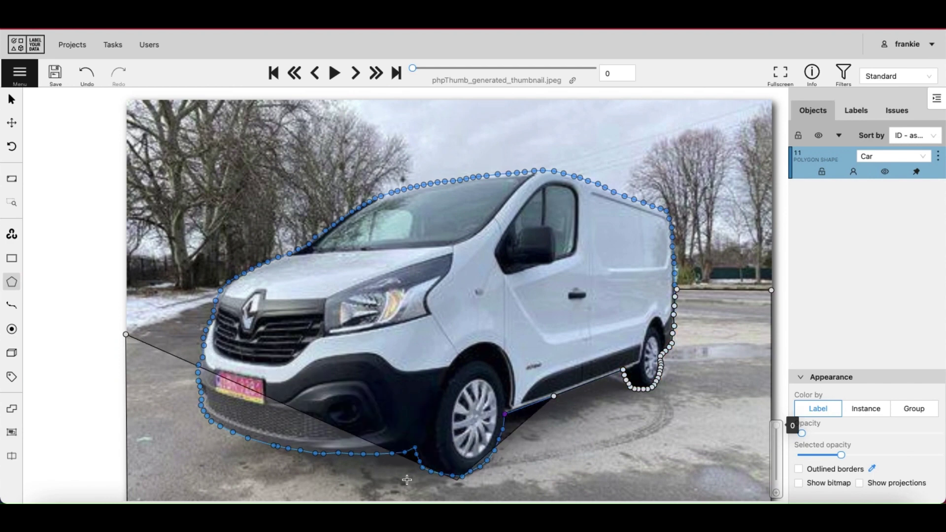
{"action": "left_click", "coordinate": [415, 447]}
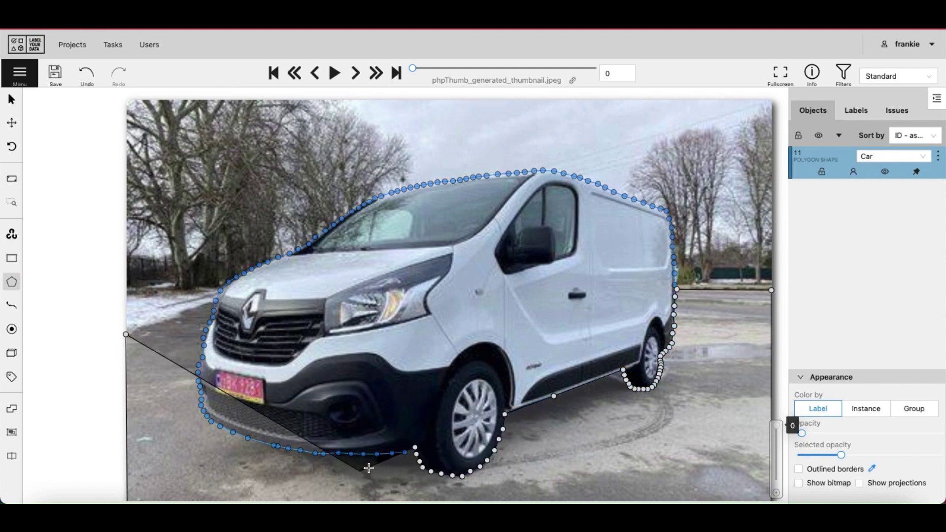
Continue the Road polygon along the Car border under the front bumper and up the van's front beside the grille.
{"action": "scroll", "coordinate": [368, 473], "scroll_direction": "up", "scroll_amount": 3}
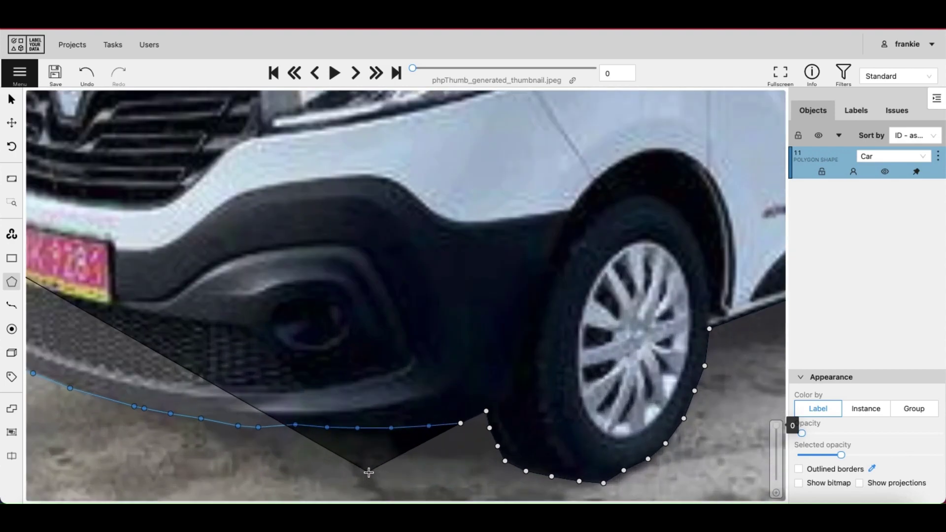
{"action": "scroll", "coordinate": [370, 472], "scroll_direction": "down", "scroll_amount": 3}
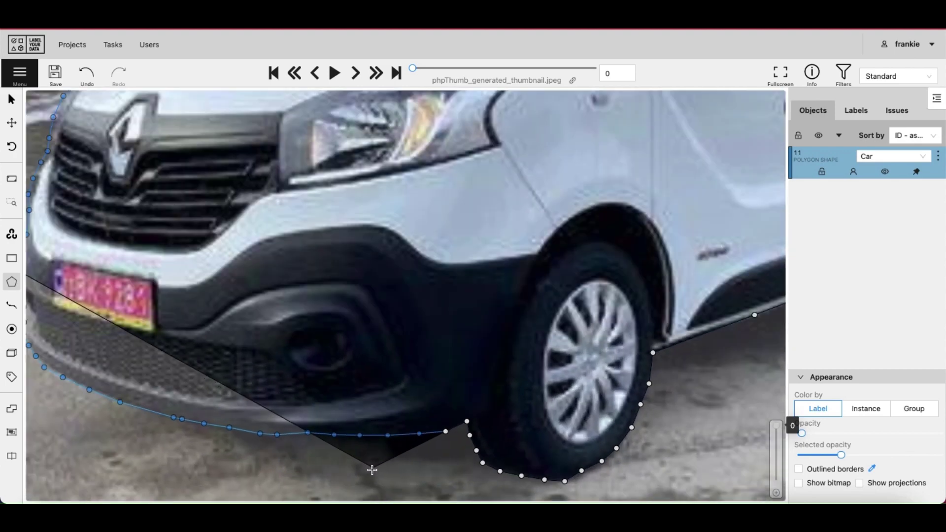
{"action": "scroll", "coordinate": [371, 471], "scroll_direction": "down", "scroll_amount": 2}
{"action": "scroll", "coordinate": [372, 470], "scroll_direction": "down", "scroll_amount": 2}
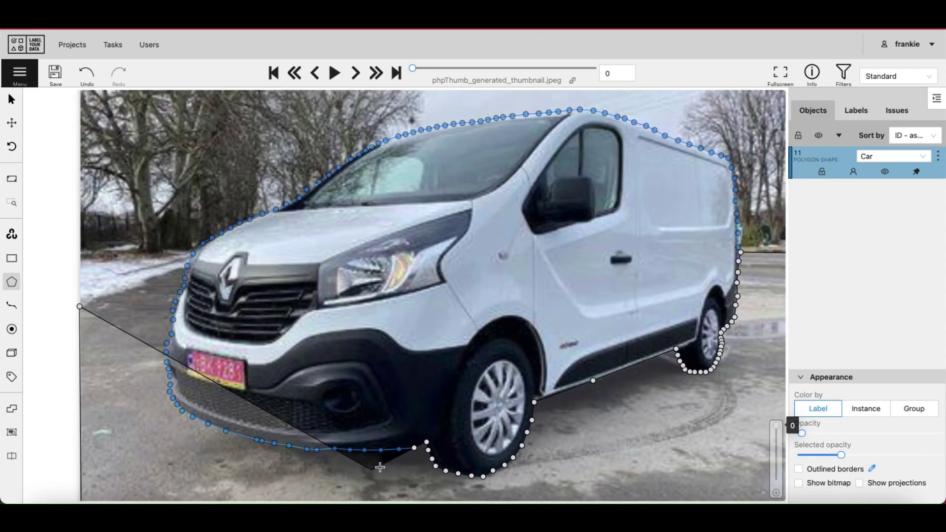
{"action": "left_click", "coordinate": [398, 451]}
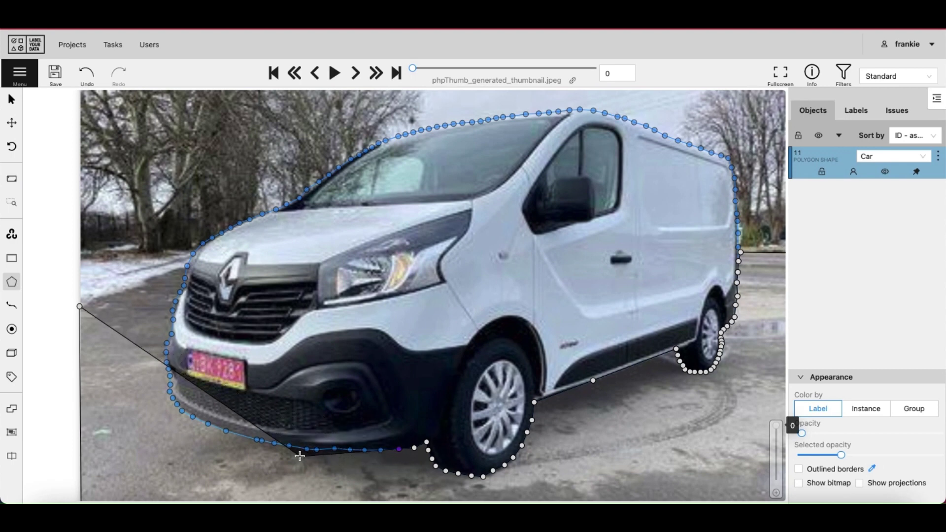
{"action": "left_click", "coordinate": [186, 267]}
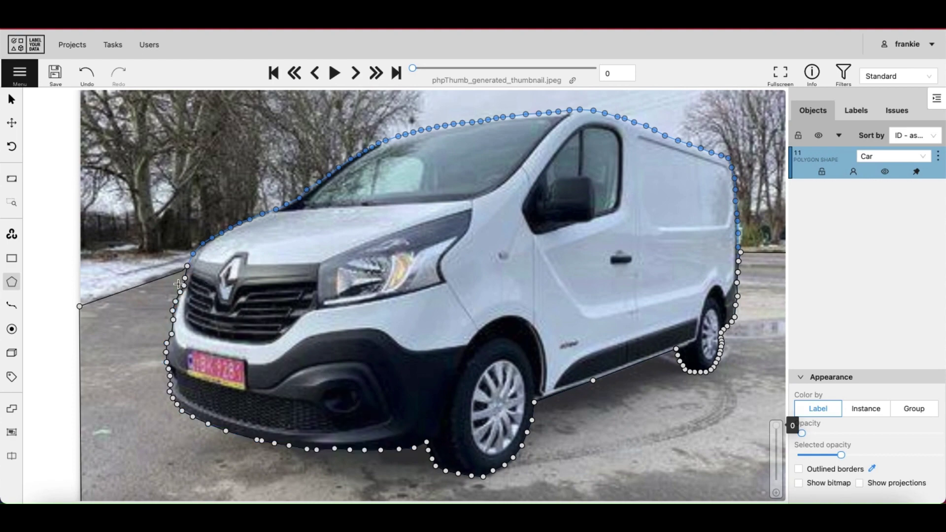
Place Road polygon points along the snow's edge back to the image's left edge and finish the shape.
{"action": "scroll", "coordinate": [175, 304], "scroll_direction": "up", "scroll_amount": 2}
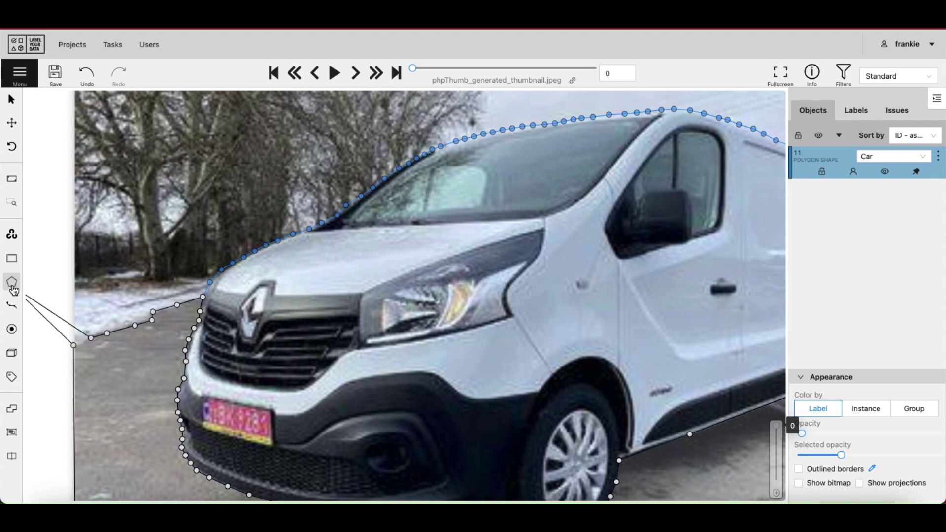
{"action": "key", "text": "n"}
{"action": "scroll", "coordinate": [315, 379], "scroll_direction": "down", "scroll_amount": 5}
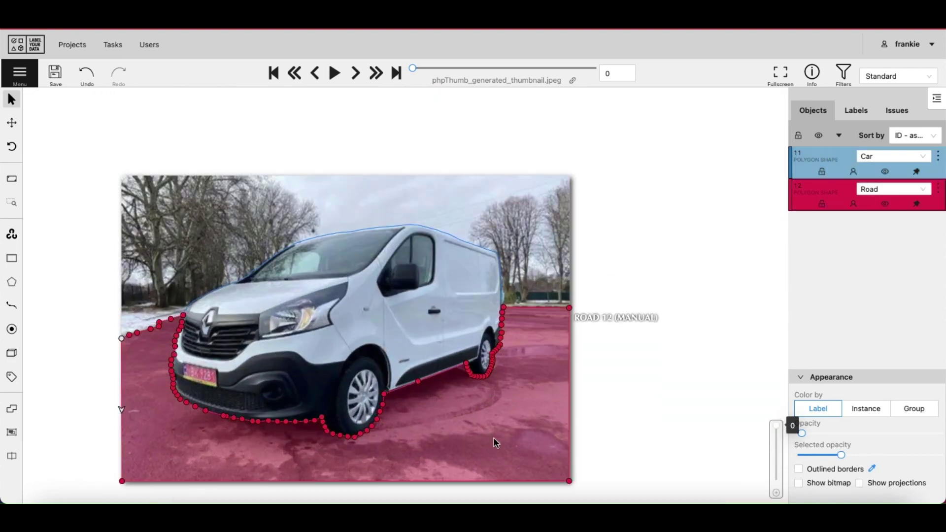
{"action": "scroll", "coordinate": [496, 444], "scroll_direction": "up", "scroll_amount": 3}
{"action": "scroll", "coordinate": [498, 400], "scroll_direction": "down", "scroll_amount": 2}
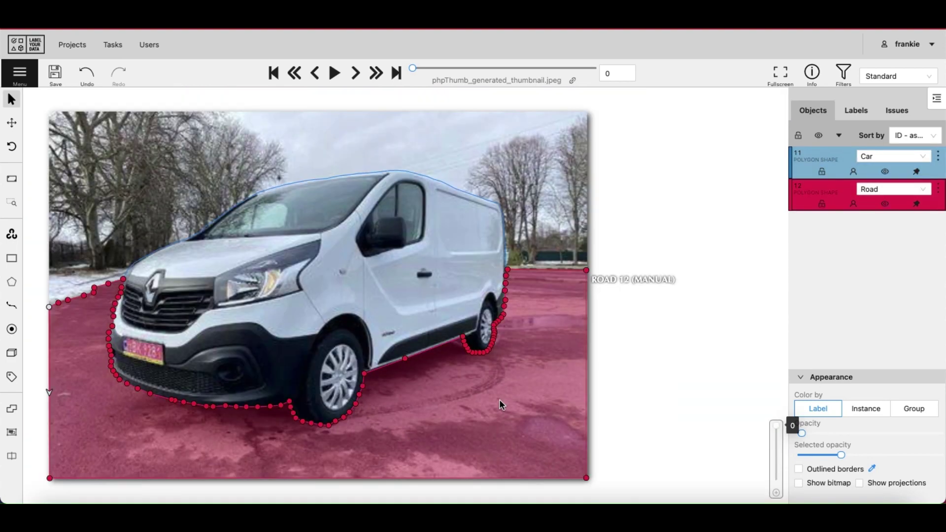